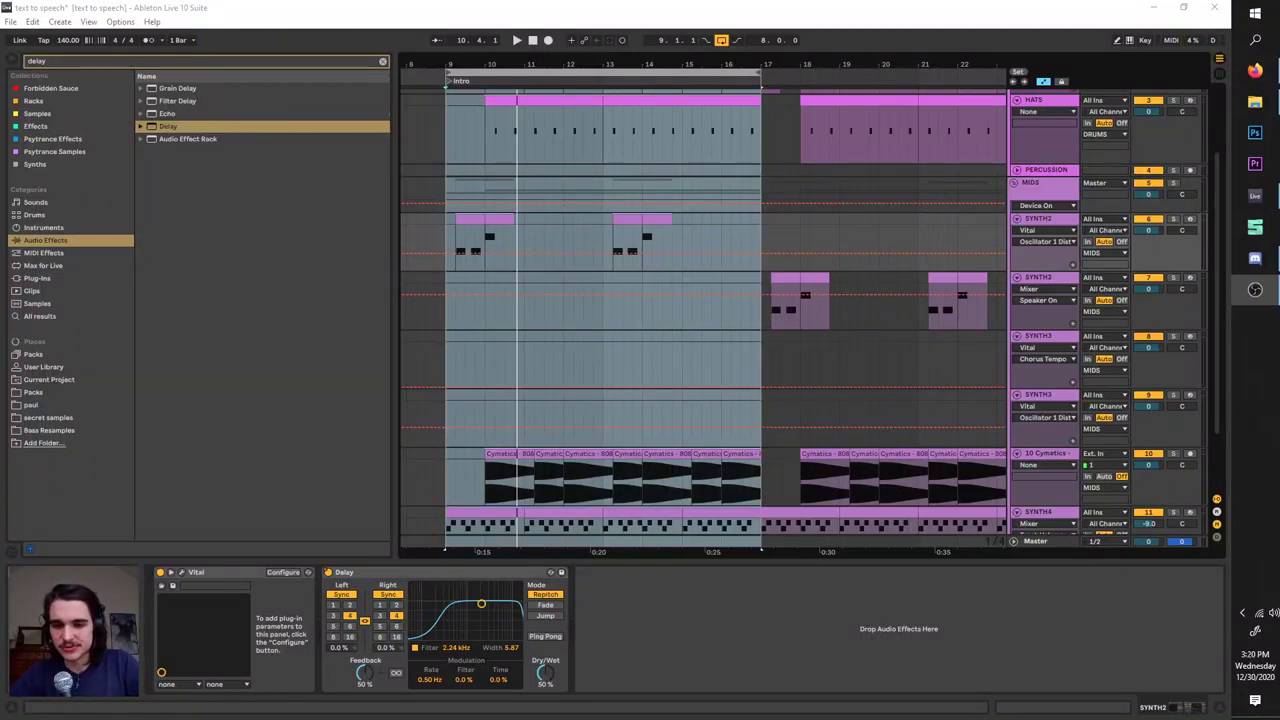
- Audition the bars 9–17 intro loop, then stop playback
{"action": "left_click", "coordinate": [545, 77]}
{"action": "key", "text": "space"}
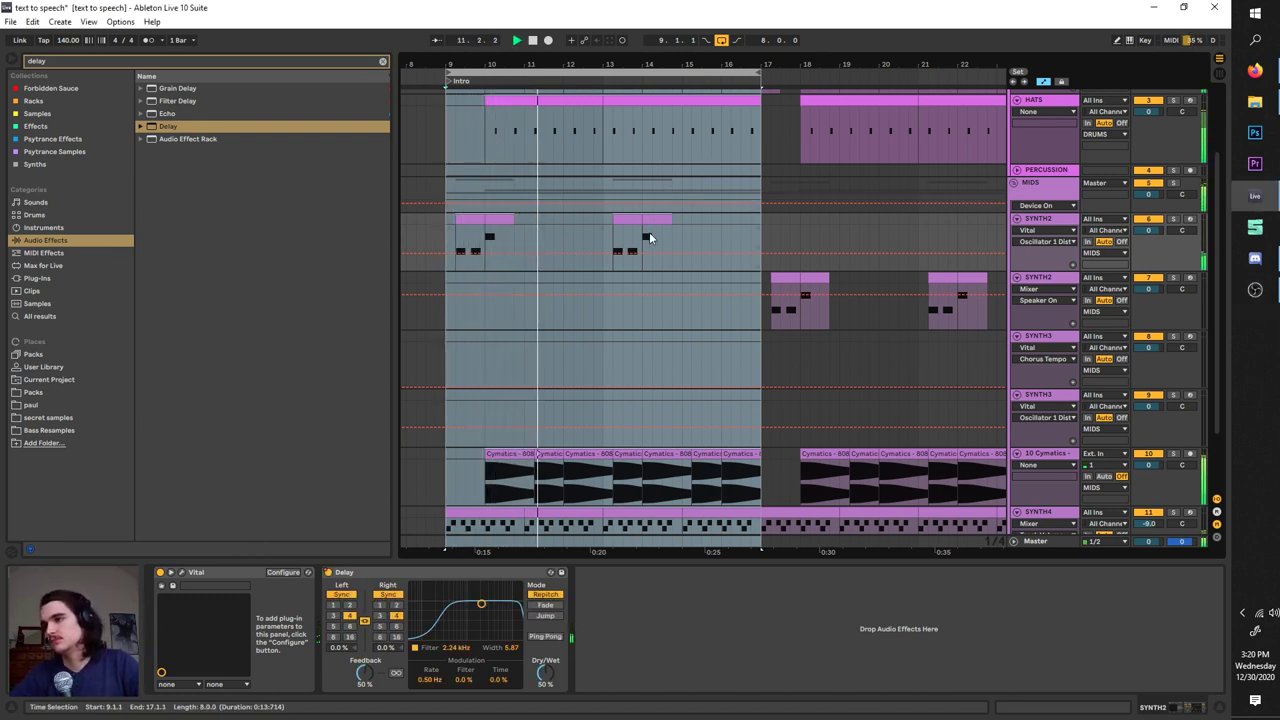
{"action": "scroll", "coordinate": [705, 274], "scroll_direction": "down", "scroll_amount": 1}
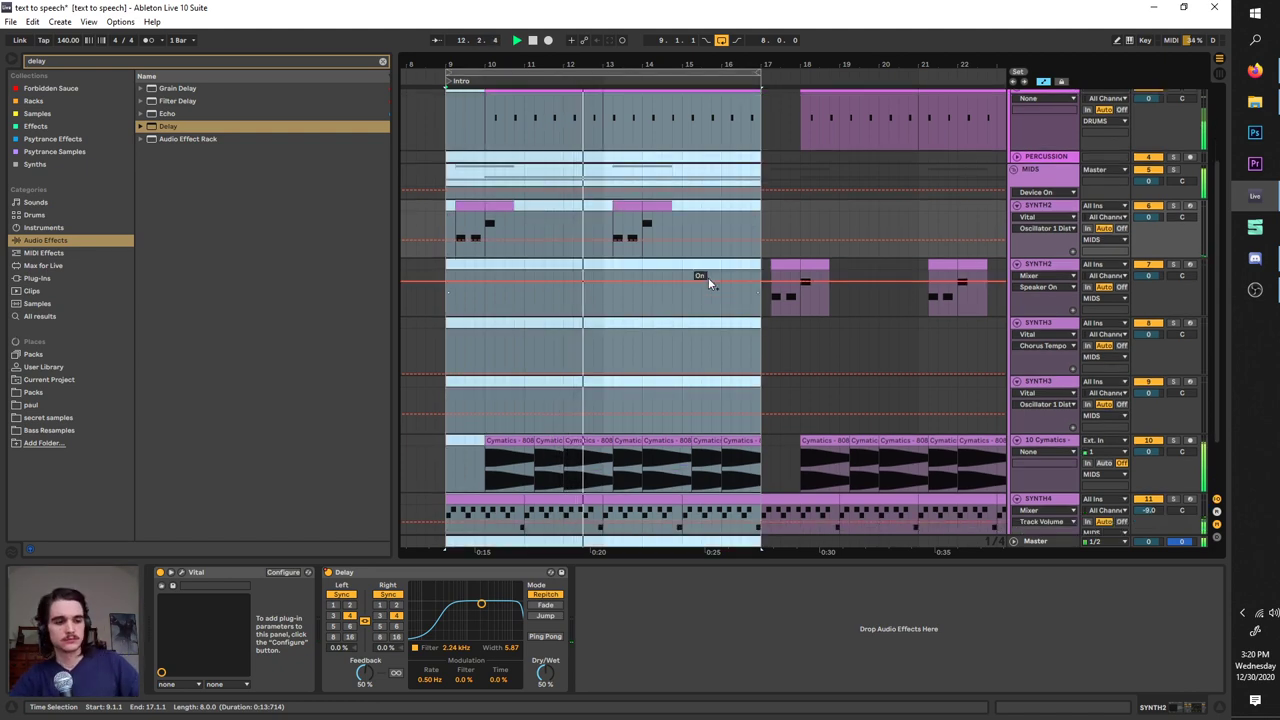
{"action": "scroll", "coordinate": [708, 282], "scroll_direction": "down", "scroll_amount": 3}
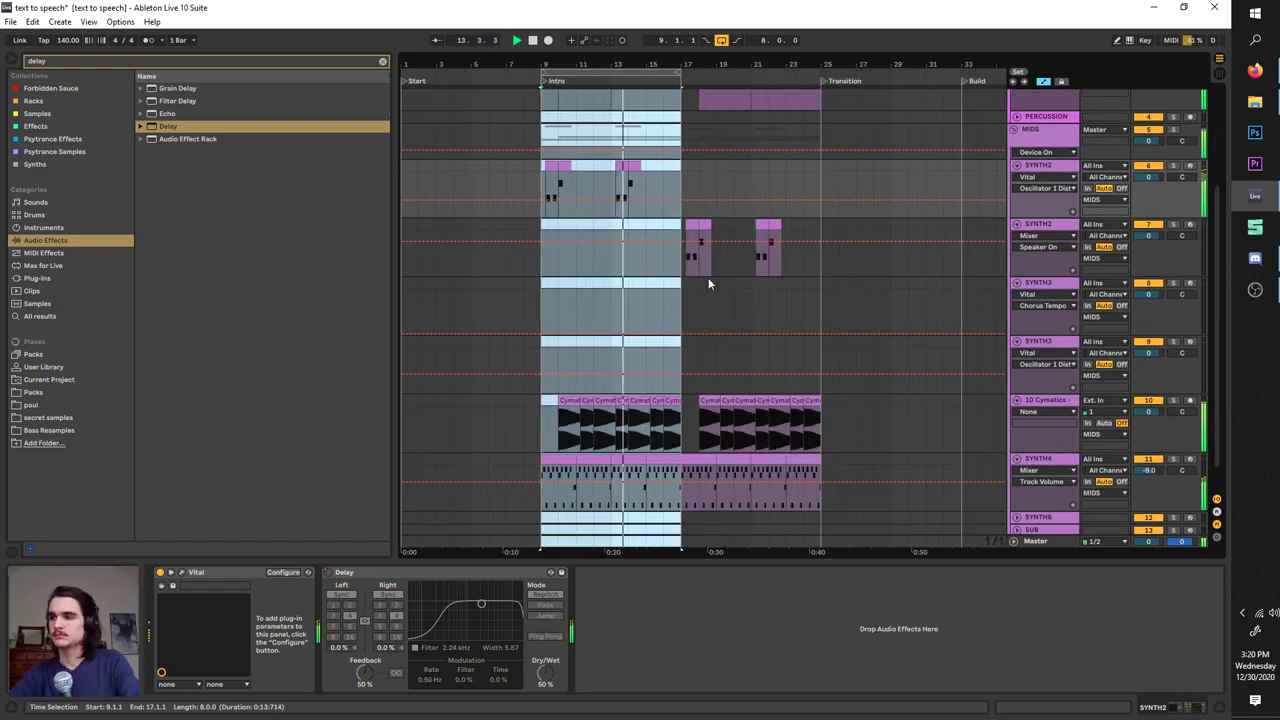
{"action": "scroll", "coordinate": [660, 300], "scroll_direction": "down", "scroll_amount": 1}
{"action": "scroll", "coordinate": [660, 302], "scroll_direction": "down", "scroll_amount": 3, "text": "ctrl"}
{"action": "scroll", "coordinate": [660, 305], "scroll_direction": "down", "scroll_amount": 1}
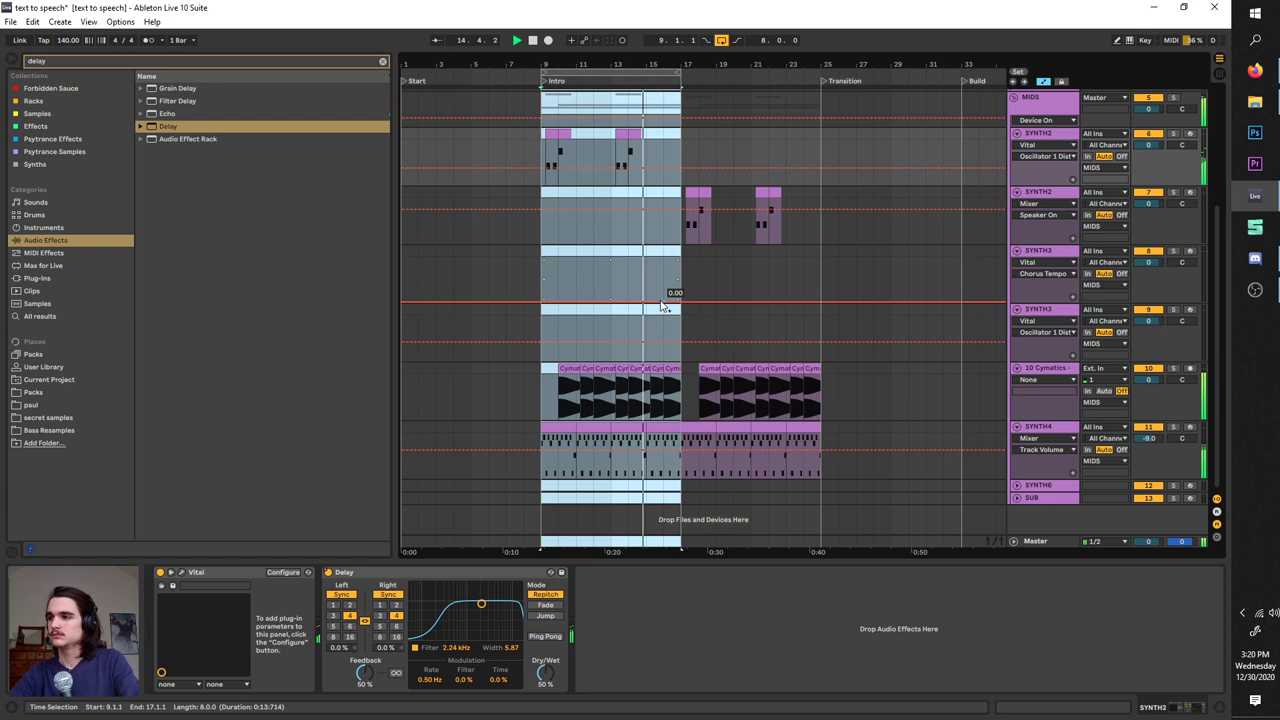
{"action": "scroll", "coordinate": [640, 290], "scroll_direction": "up", "scroll_amount": 3, "text": "ctrl"}
{"action": "scroll", "coordinate": [631, 275], "scroll_direction": "down", "scroll_amount": 3, "text": "ctrl"}
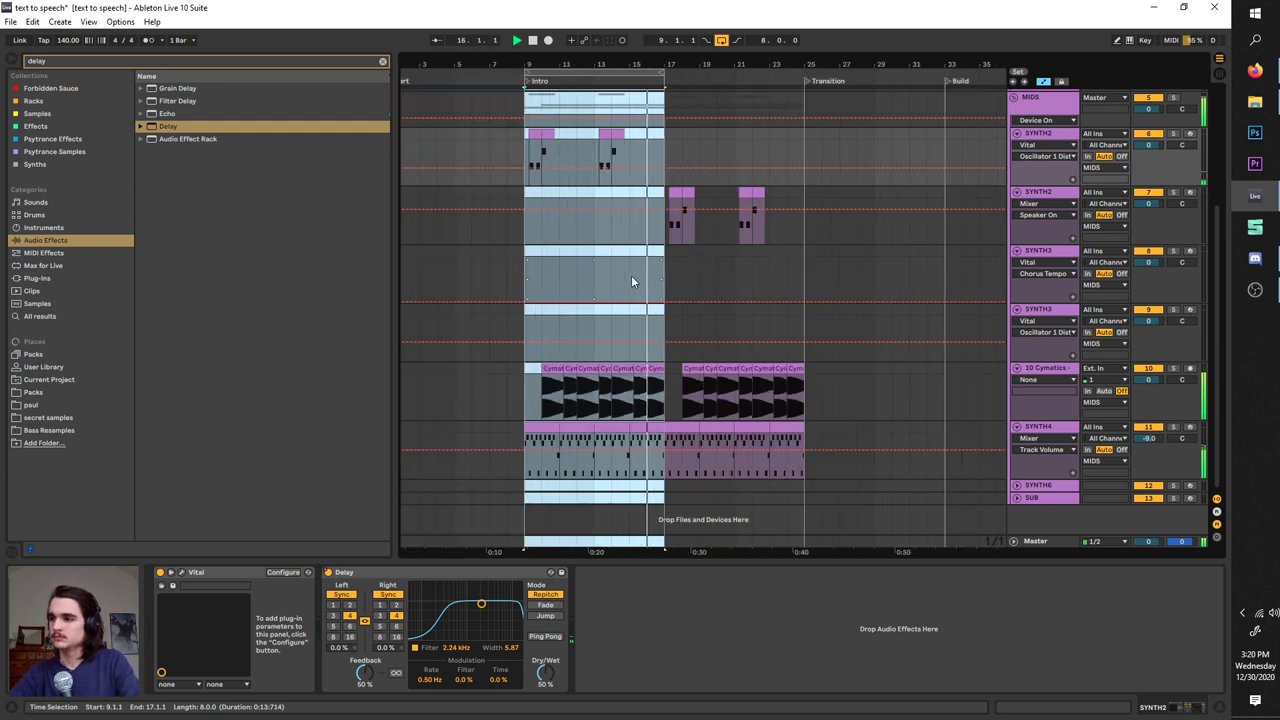
{"action": "key", "text": "space"}
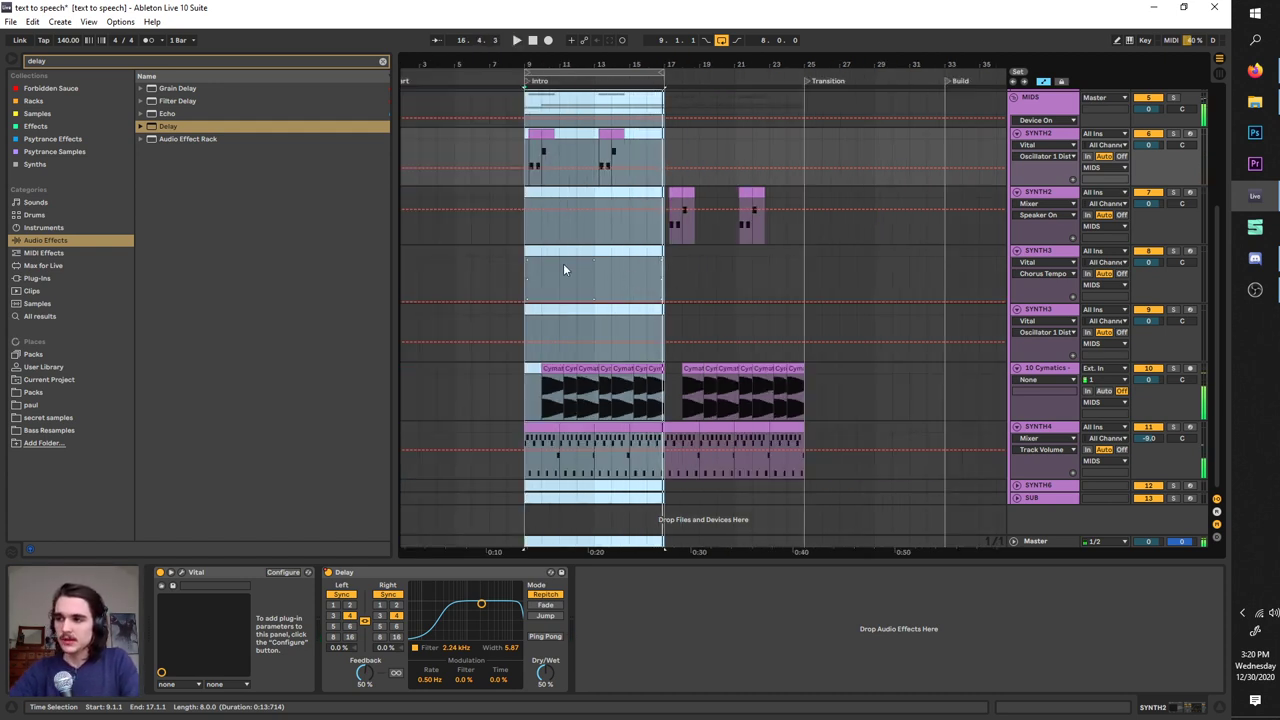
- Move the loop brace to bars 17–25
{"action": "left_click_drag", "start_coordinate": [566, 72], "coordinate": [706, 84]}
{"action": "scroll", "coordinate": [640, 176], "scroll_direction": "up", "scroll_amount": 5, "text": "ctrl"}
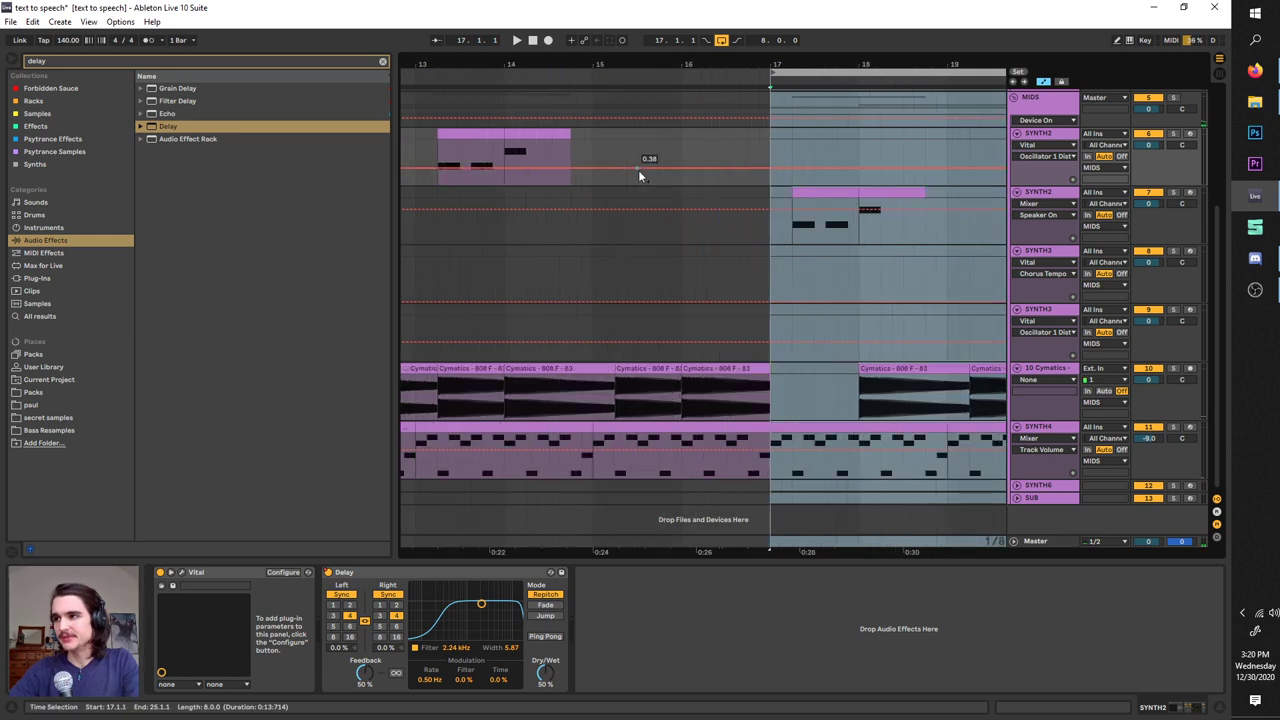
{"action": "scroll", "coordinate": [714, 235], "scroll_direction": "right", "scroll_amount": 5}
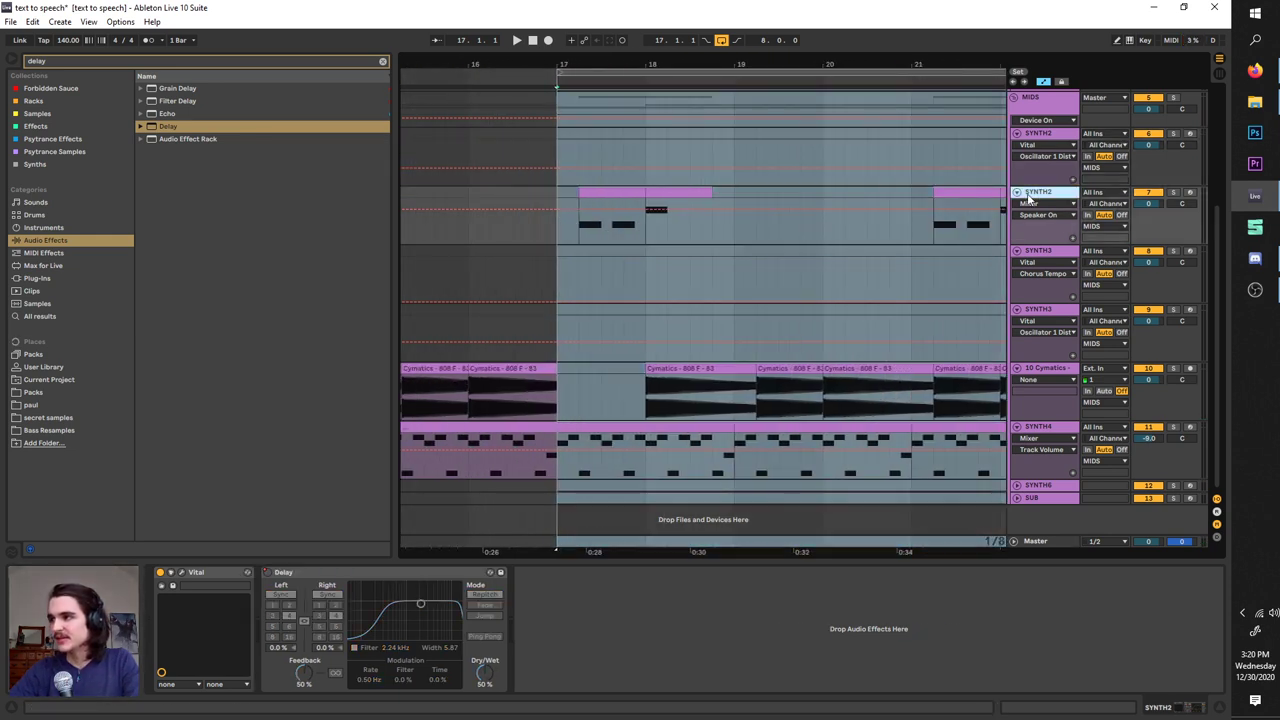
{"action": "scroll", "coordinate": [575, 401], "scroll_direction": "right", "scroll_amount": 2}
- Delete the Delay effect from SYNTH2 and bring up the Vital window
{"action": "left_click", "coordinate": [361, 571]}
{"action": "key", "text": "Delete"}
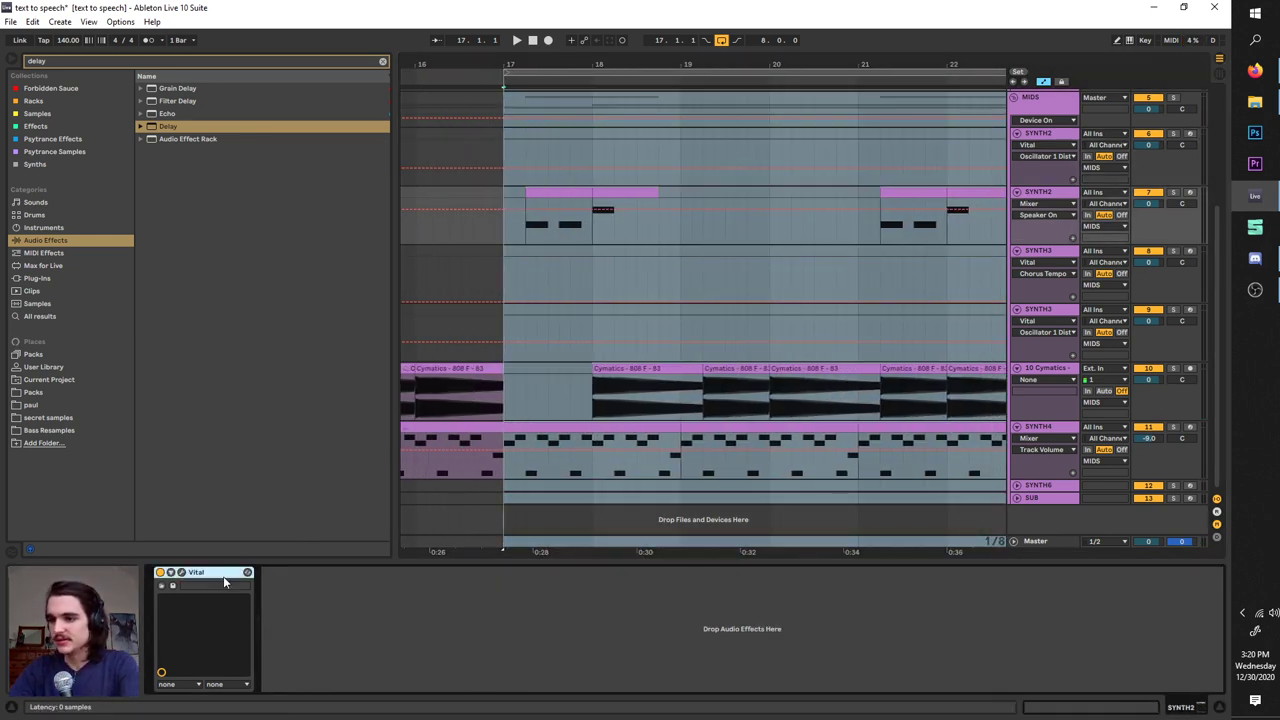
{"action": "left_click", "coordinate": [180, 574]}
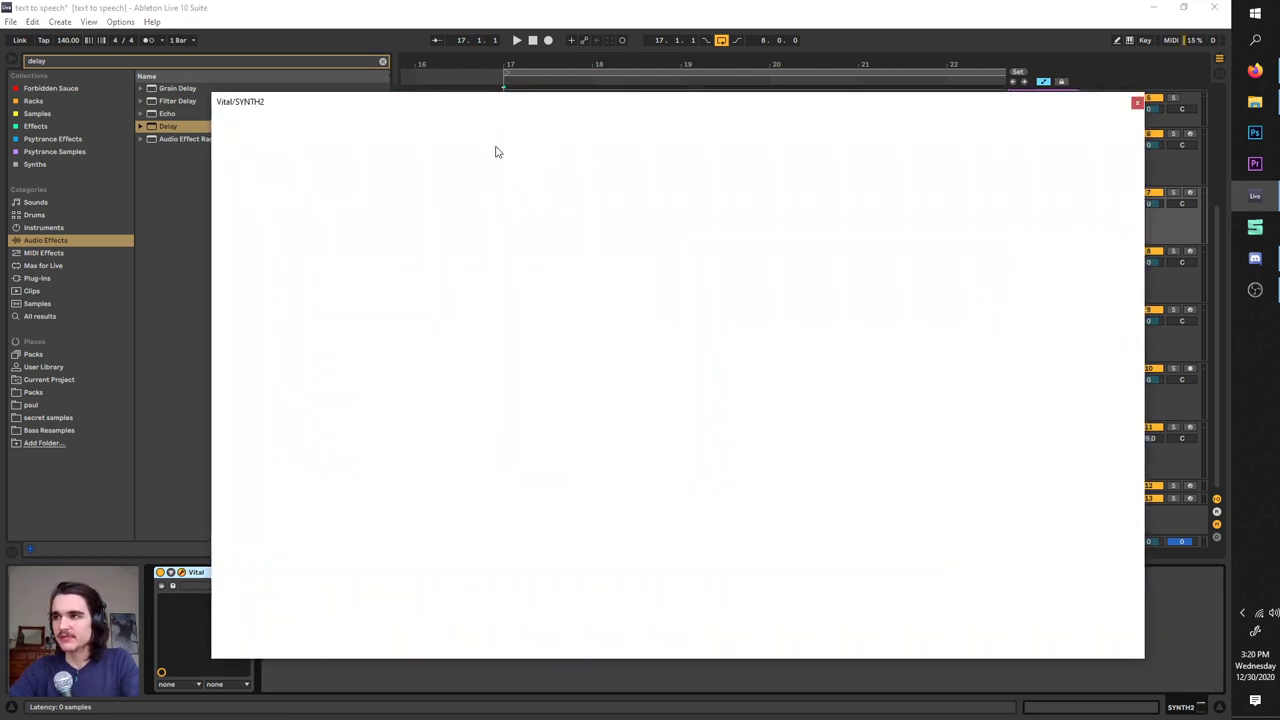
{"action": "left_click_drag", "start_coordinate": [498, 104], "coordinate": [480, 97]}
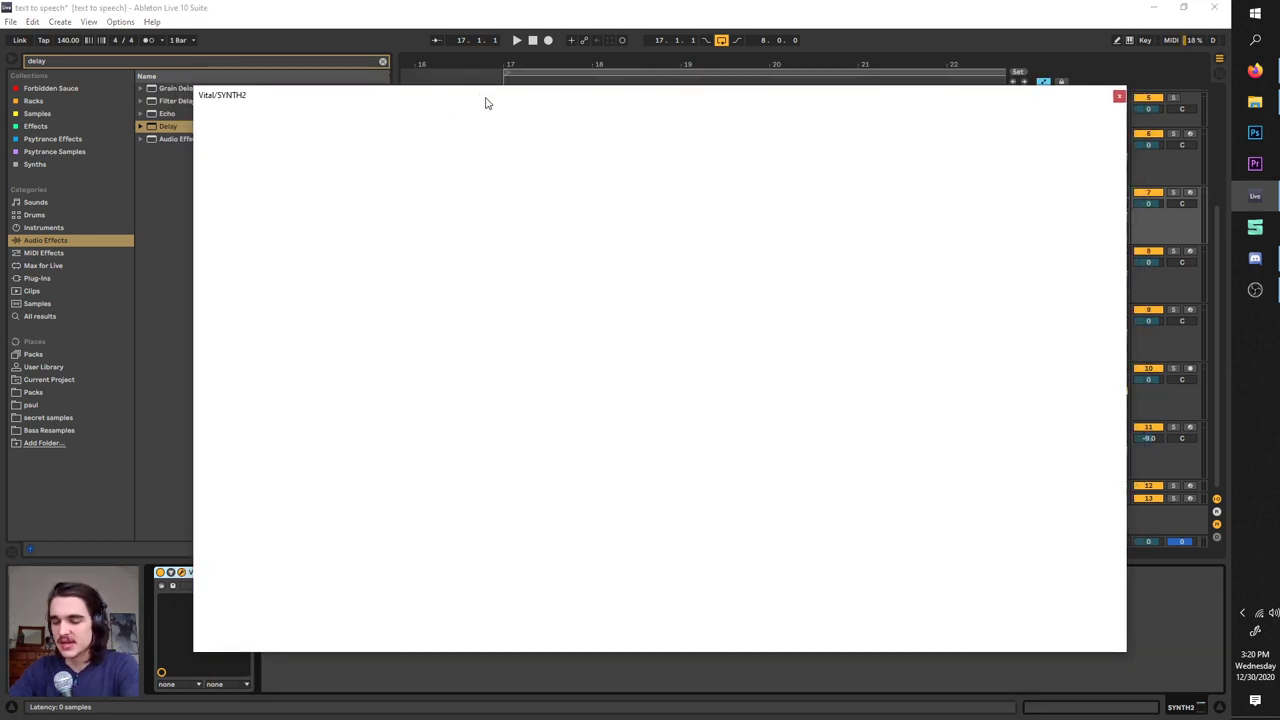
- Reset Vital to its Init Preset from the preset menu, then close its editor
{"action": "key", "text": "space"}
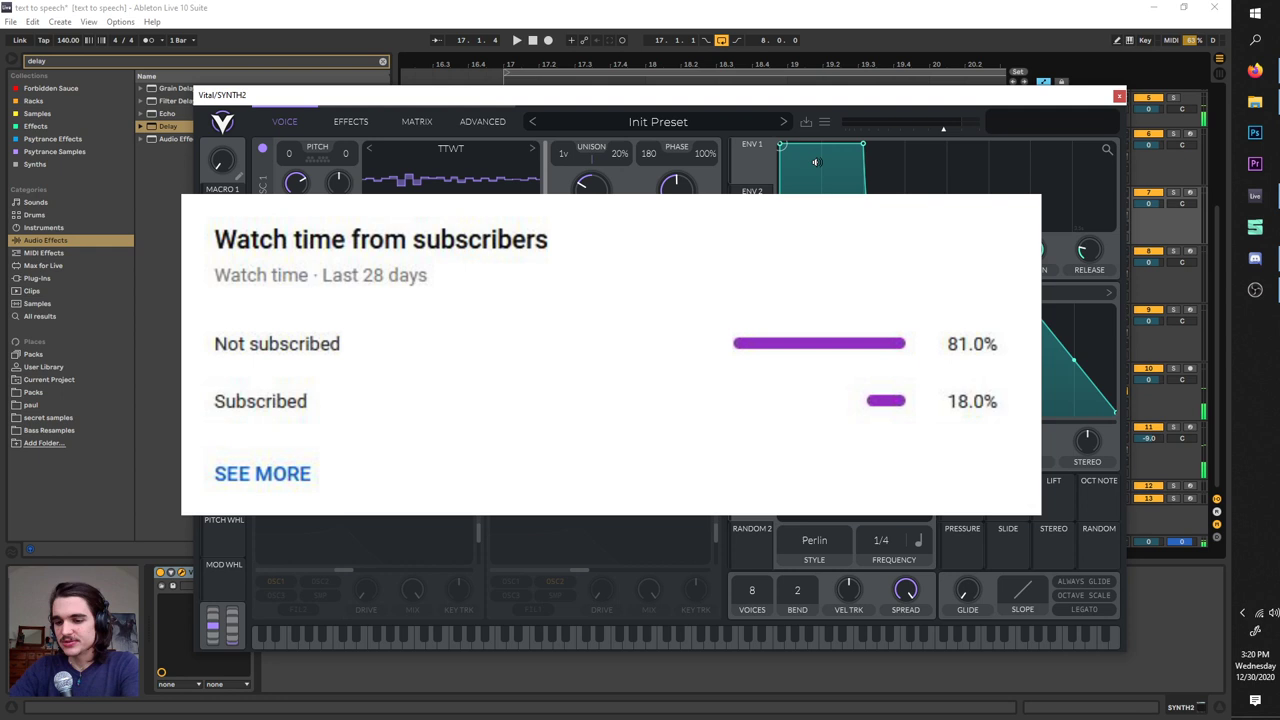
{"action": "left_click", "coordinate": [824, 120]}
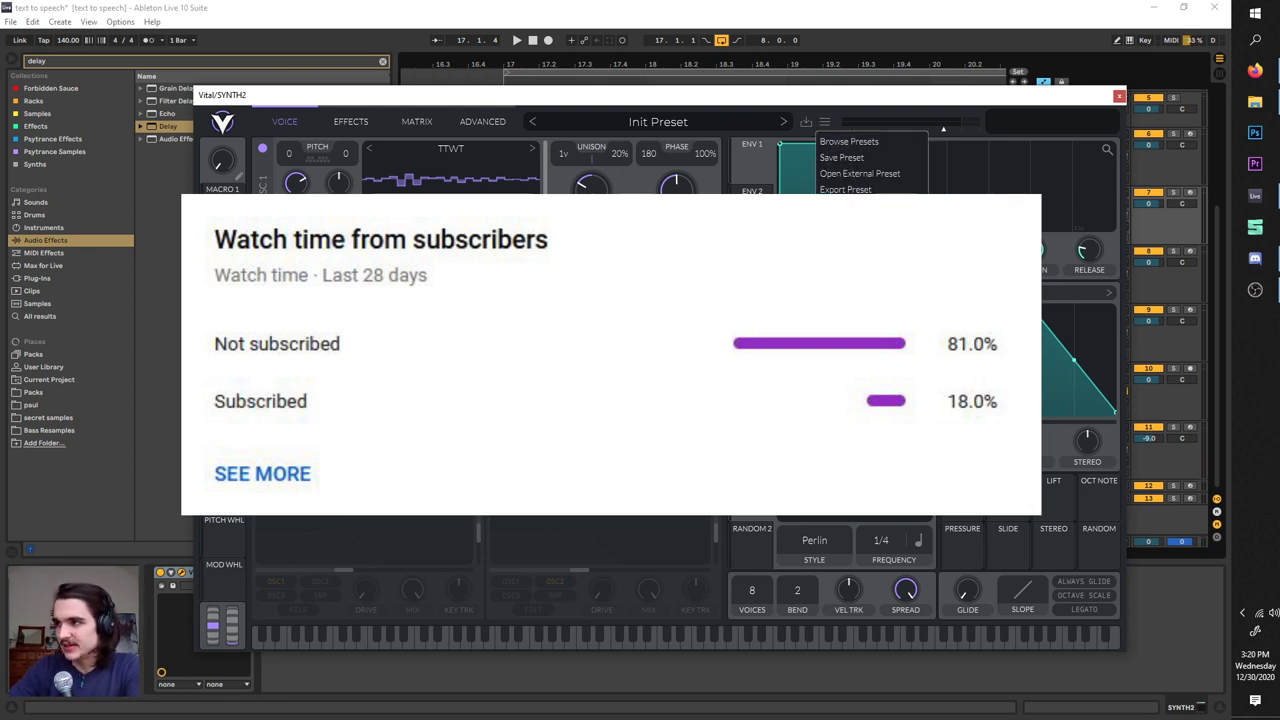
{"action": "left_click", "coordinate": [850, 205]}
{"action": "left_click", "coordinate": [1120, 96]}
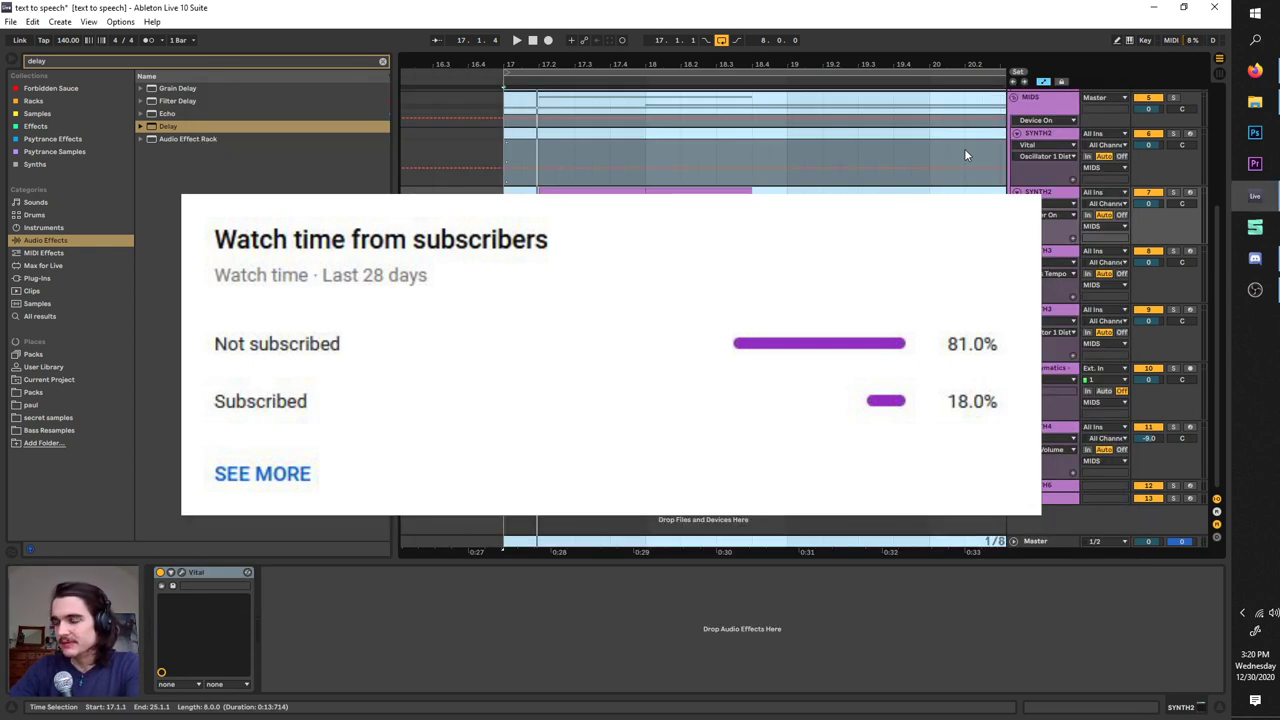
- Inspect SYNTH2's two-note MIDI clip, then return to its device view
{"action": "key", "text": "plus"}
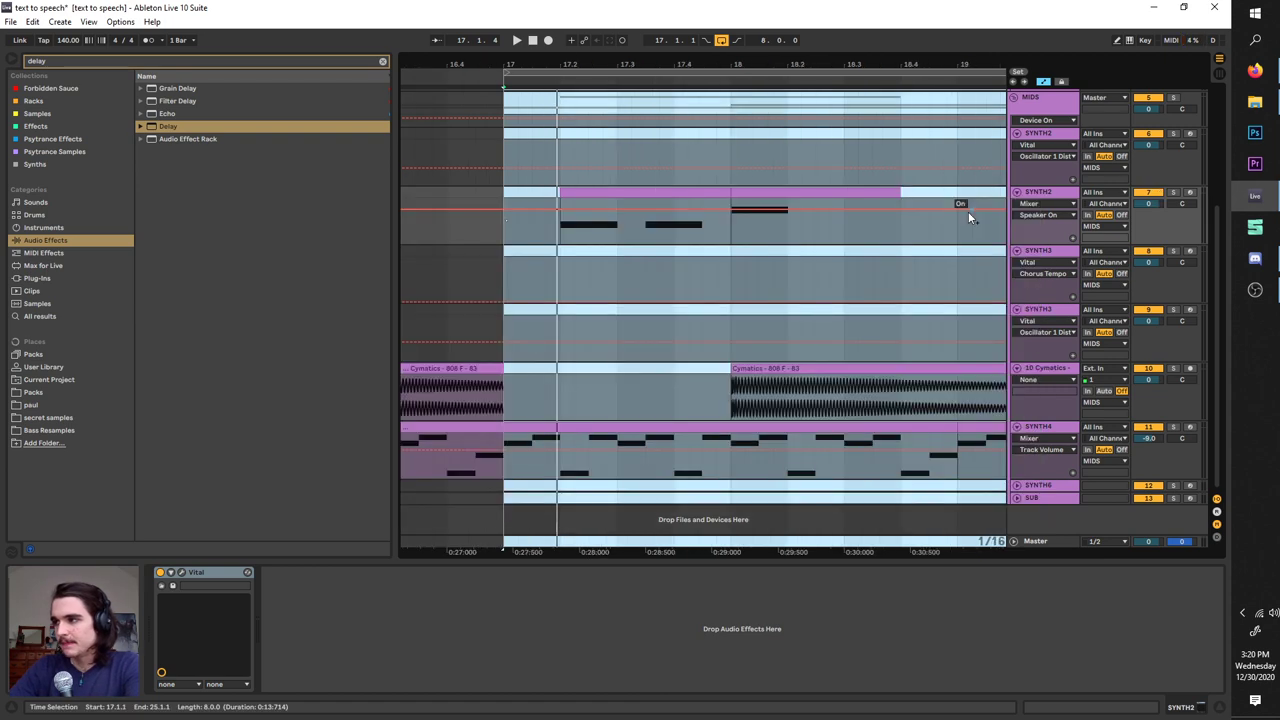
{"action": "key", "text": "minus"}
{"action": "key", "text": "minus"}
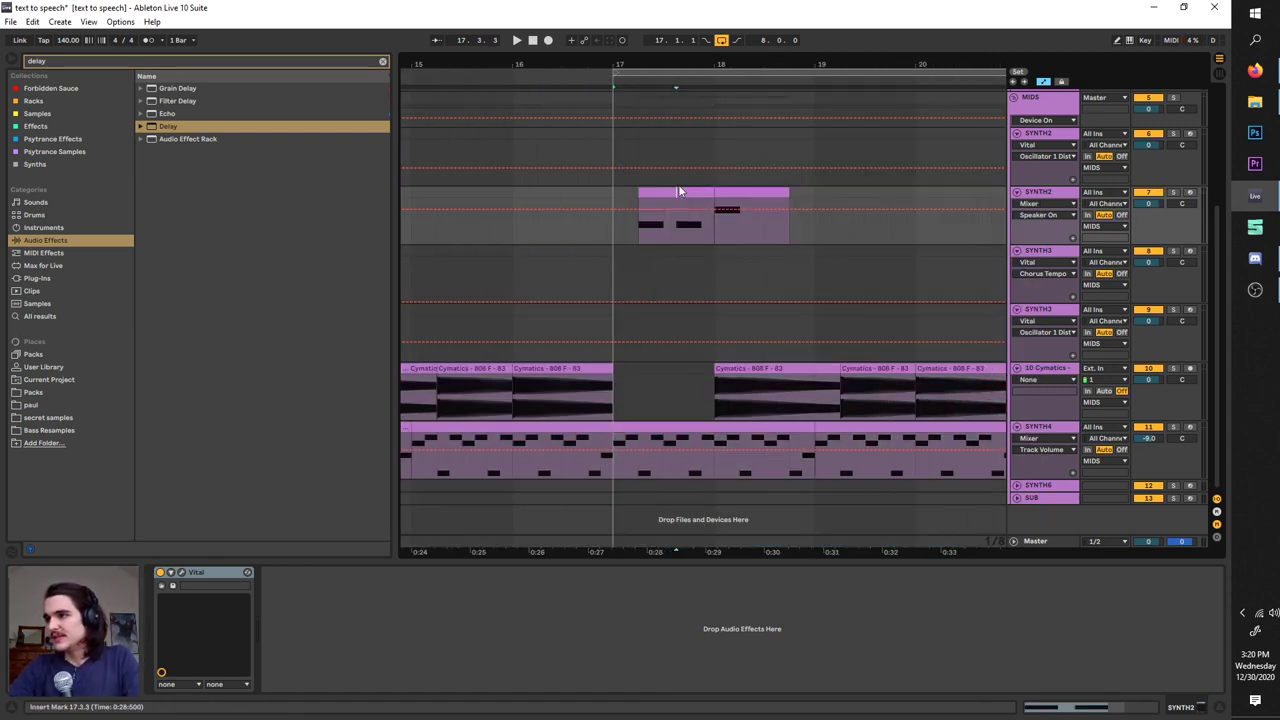
{"action": "double_click", "coordinate": [680, 189]}
{"action": "left_click", "coordinate": [1029, 191]}
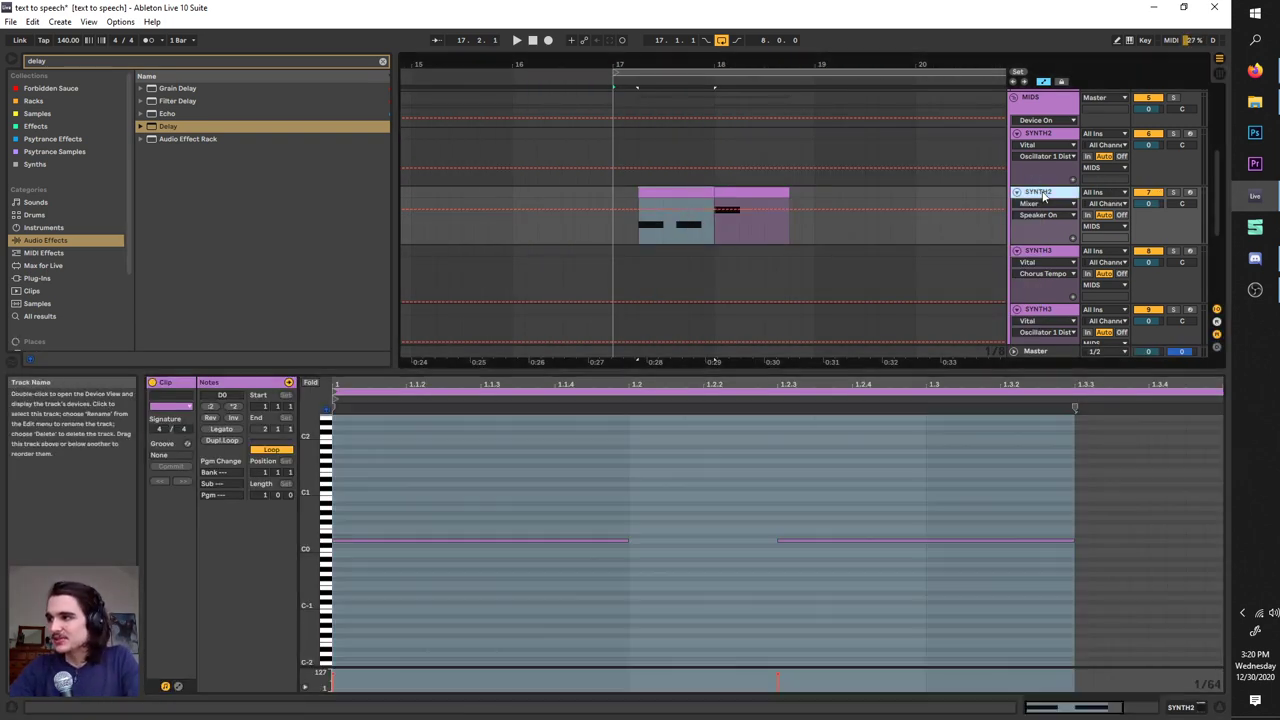
- Solo SYNTH2 and play its clip from bar 17
{"action": "scroll", "coordinate": [704, 259], "scroll_direction": "right", "scroll_amount": 2}
{"action": "key", "text": "space"}
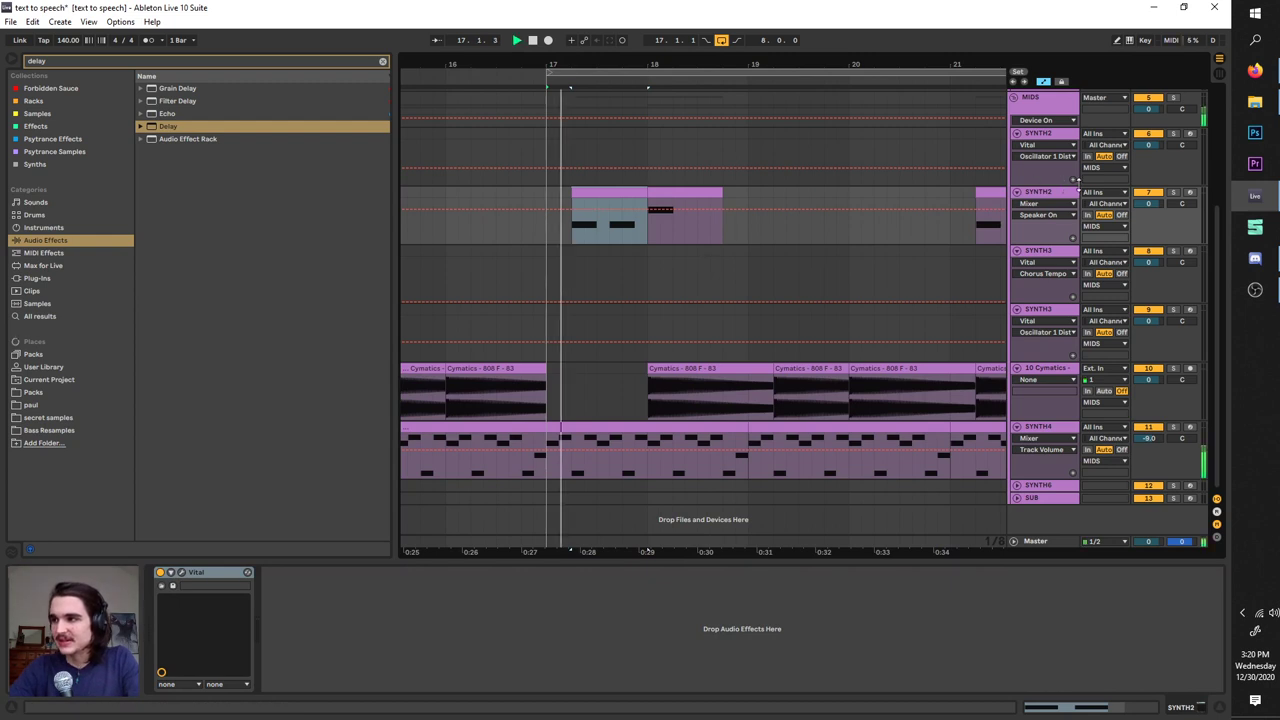
{"action": "left_click", "coordinate": [1174, 192]}
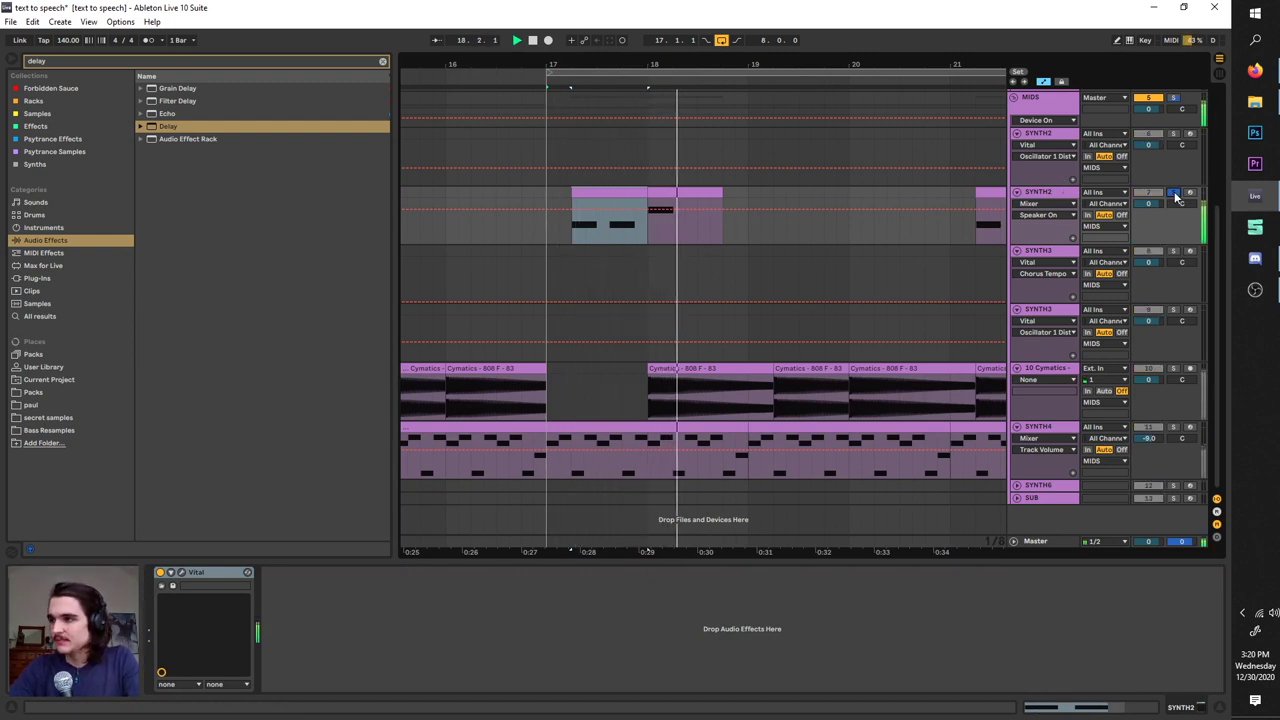
{"action": "key", "text": "space"}
{"action": "key", "text": "space"}
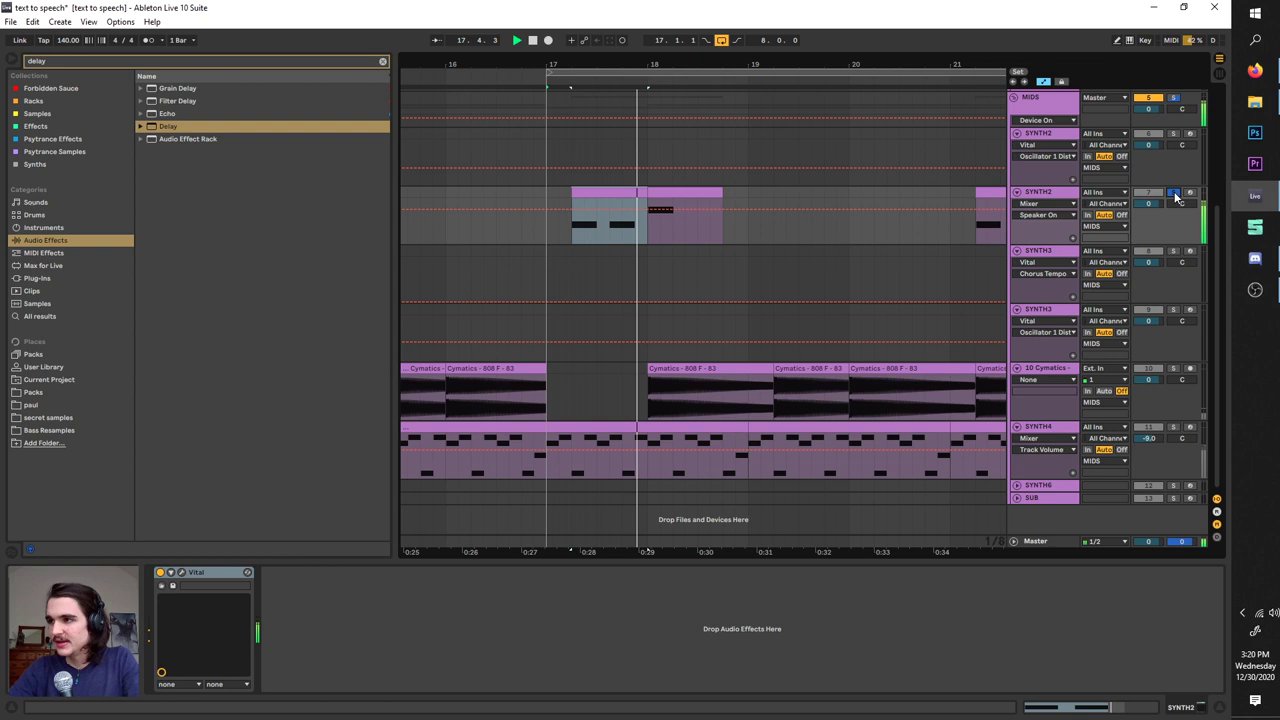
{"action": "scroll", "coordinate": [868, 224], "scroll_direction": "right", "scroll_amount": 1}
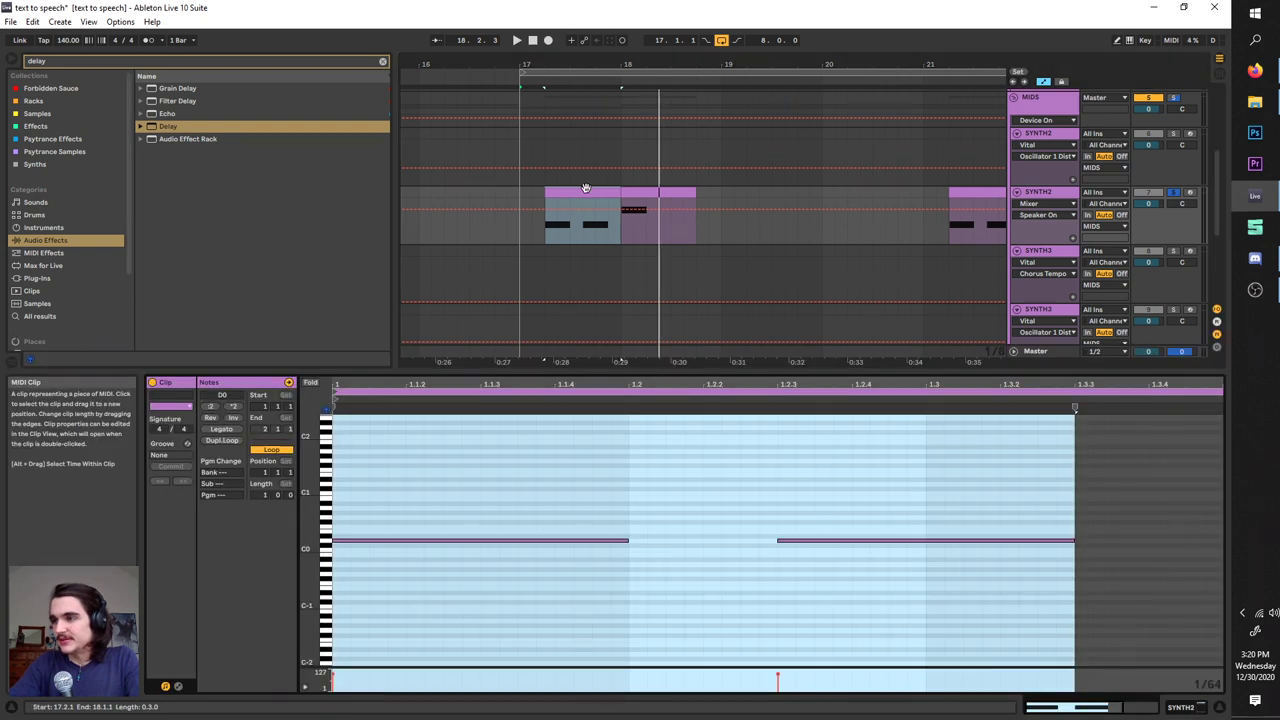
{"action": "scroll", "coordinate": [690, 295], "scroll_direction": "right", "scroll_amount": 1}
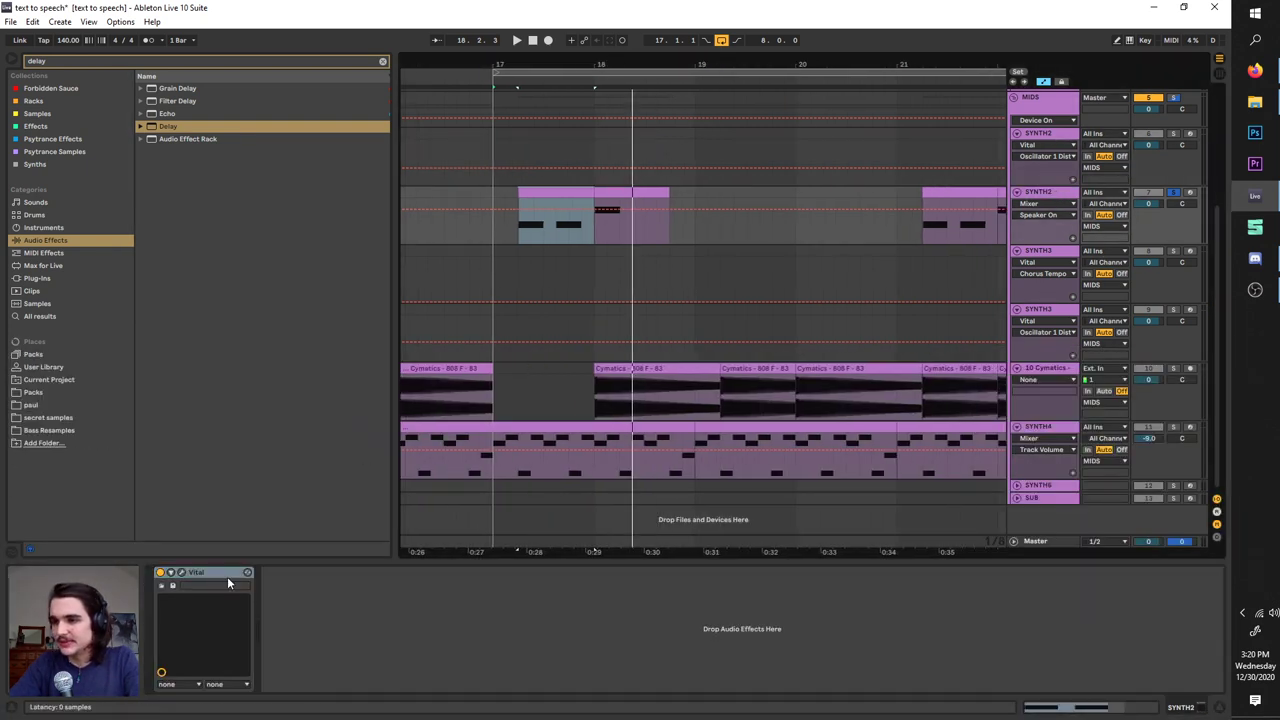
- Generate a Text to Wavetable from the phrase 'i am bass' on OSC 1
{"action": "left_click", "coordinate": [181, 573]}
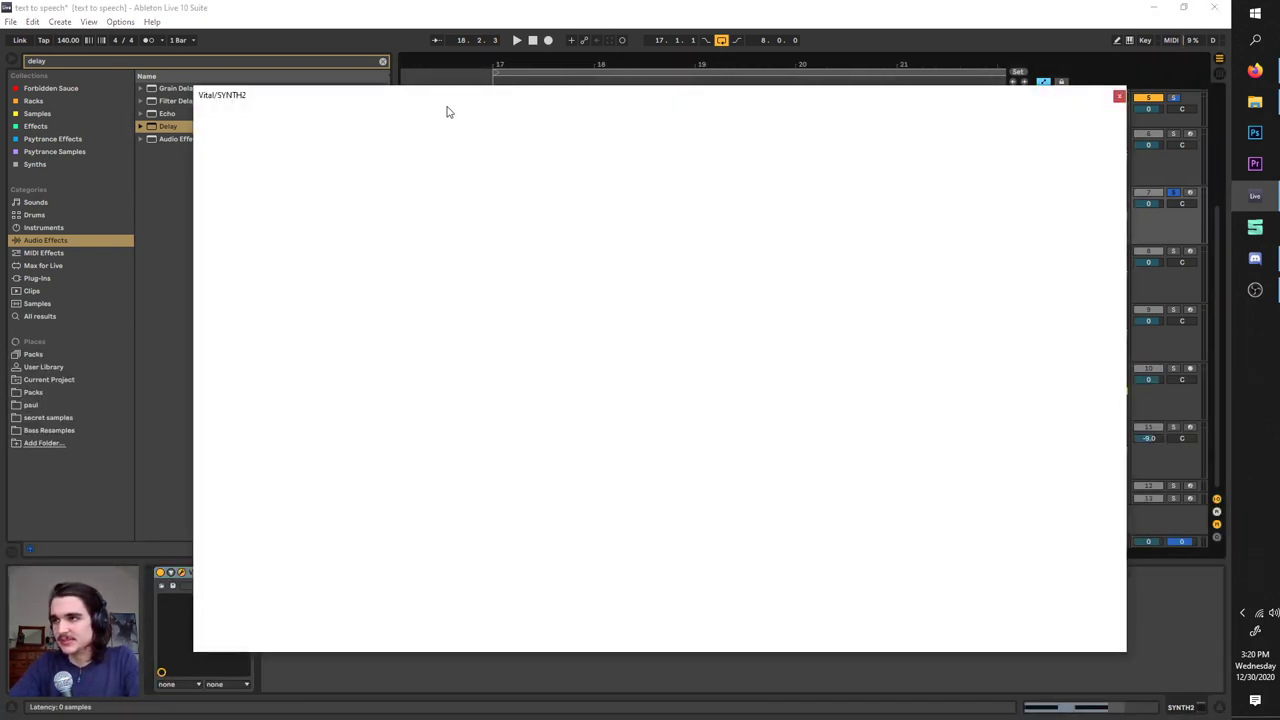
{"action": "mouse_move", "coordinate": [448, 112]}
{"action": "left_mouse_down"}
{"action": "mouse_move", "coordinate": [480, 326]}
{"action": "mouse_move", "coordinate": [480, 114]}
{"action": "mouse_move", "coordinate": [435, 122]}
{"action": "mouse_move", "coordinate": [431, 98]}
{"action": "left_mouse_up"}
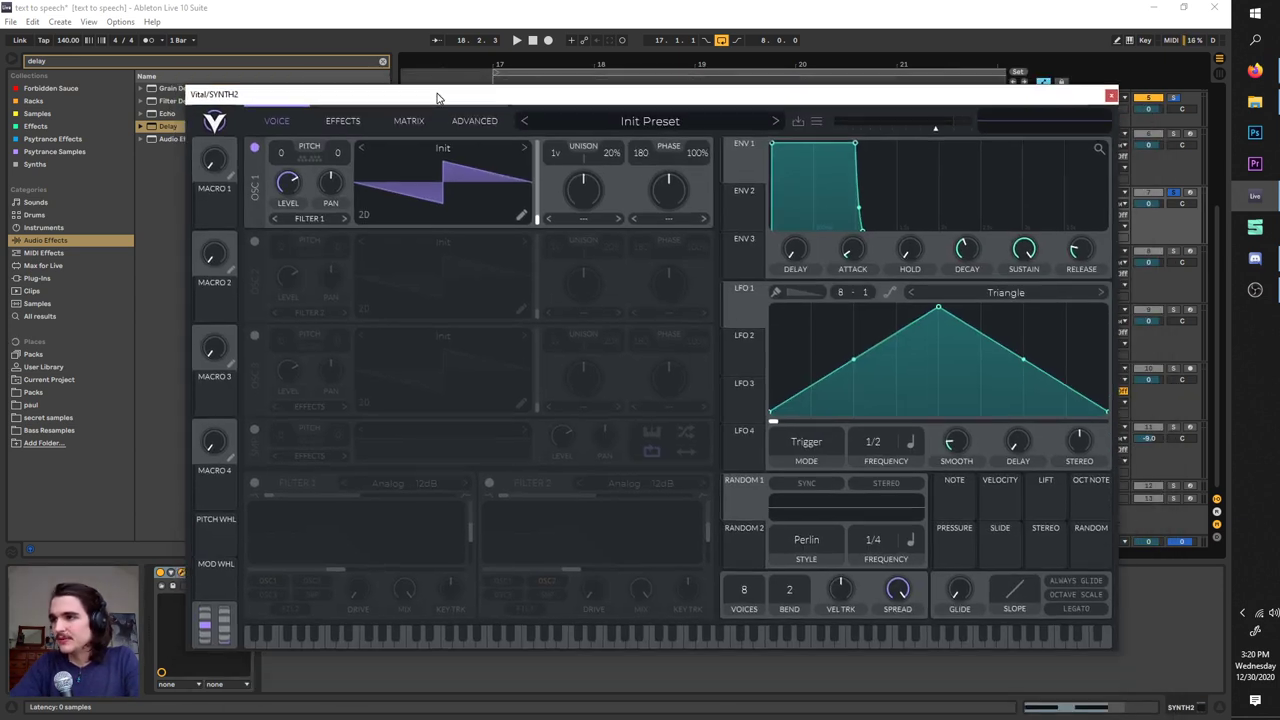
{"action": "right_click", "coordinate": [453, 178]}
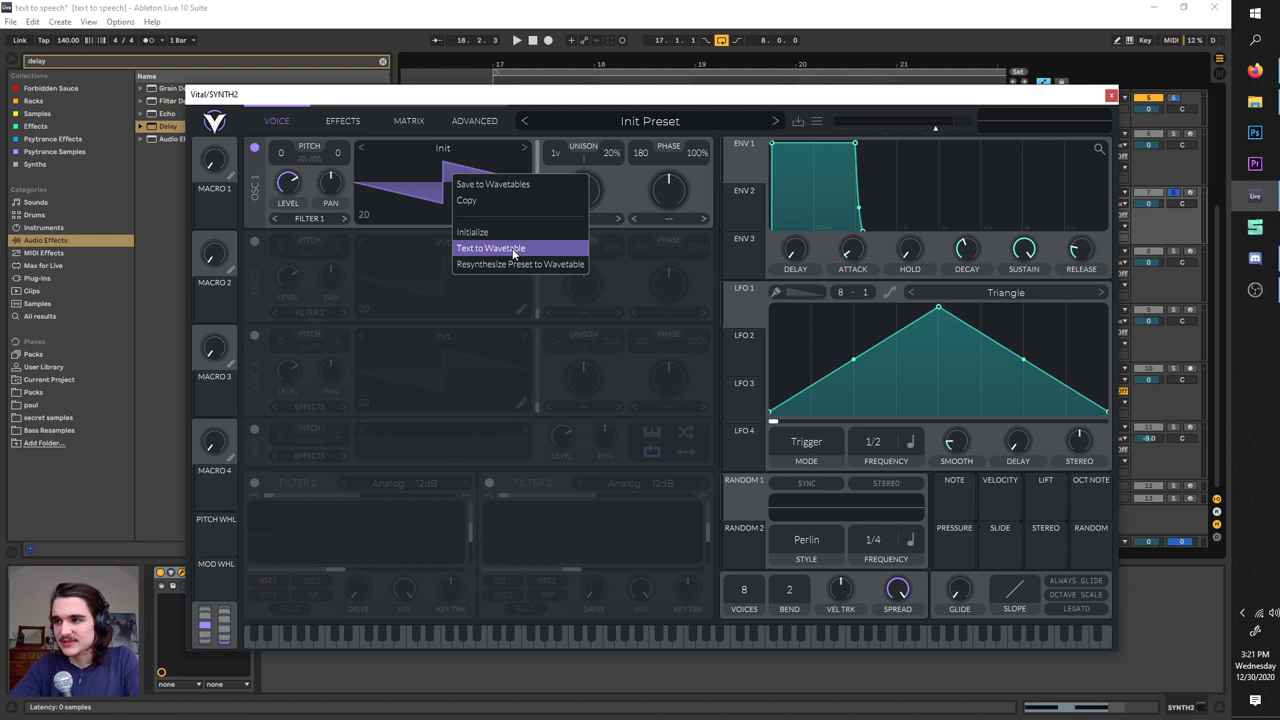
{"action": "right_click", "coordinate": [446, 175]}
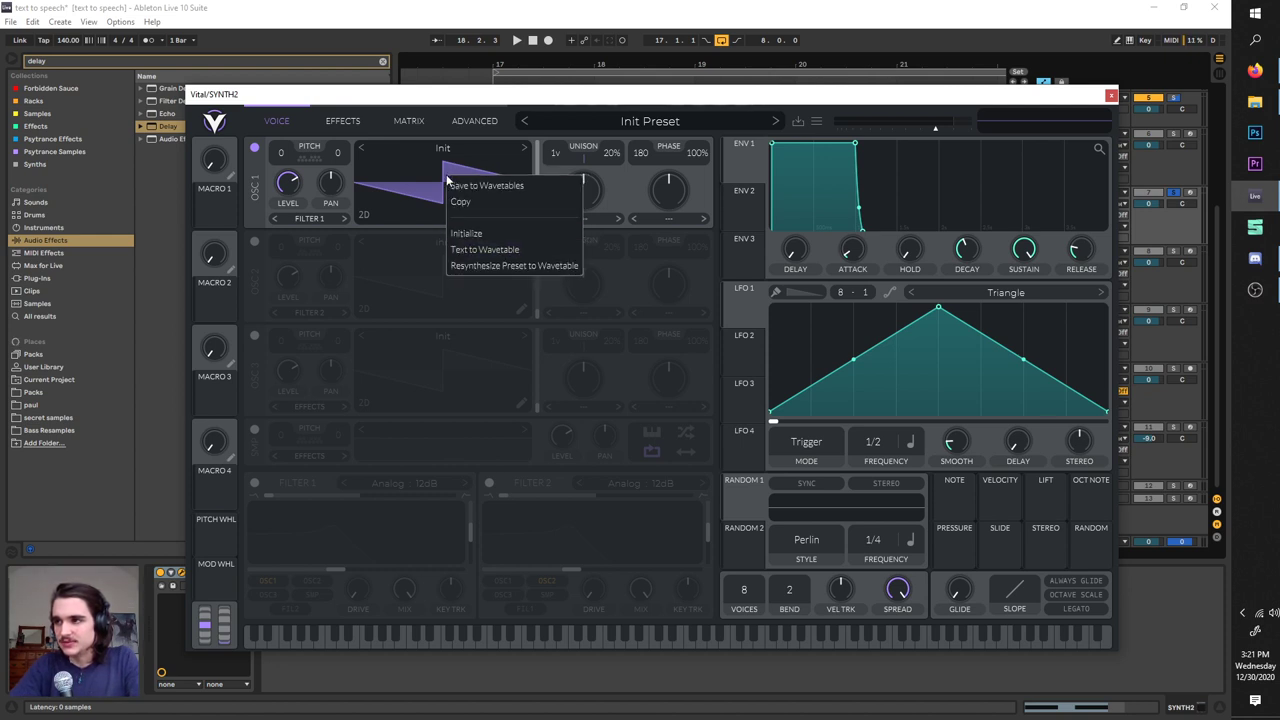
{"action": "left_click", "coordinate": [467, 250]}
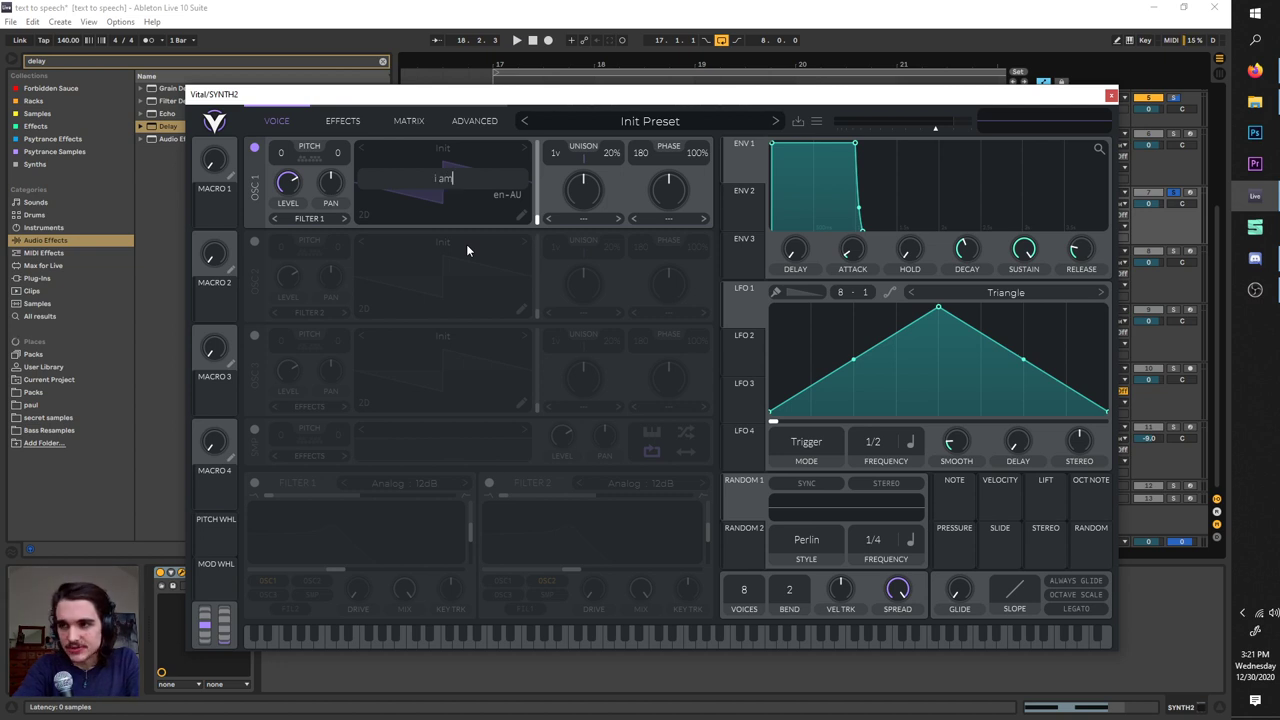
{"action": "type", "text": "i am bass"}
{"action": "key", "text": "Return"}
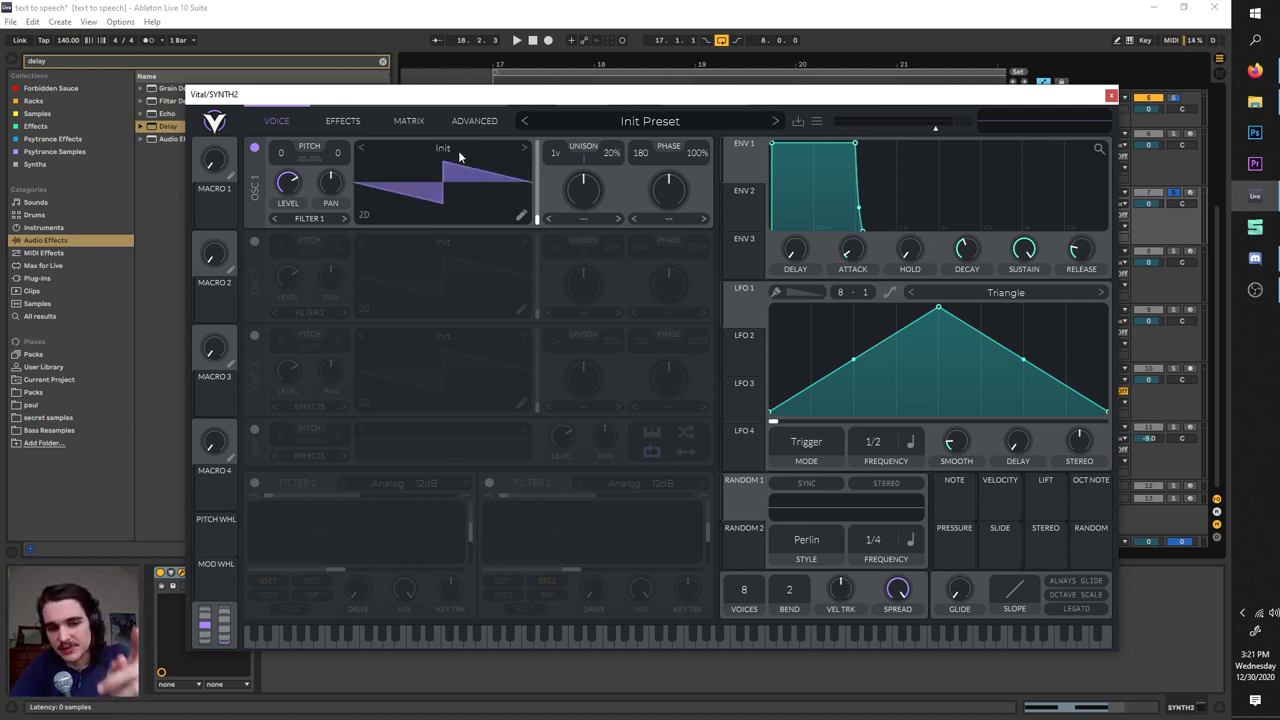
- Load the 'i am bass' wavetable from the User folder and reset its frame position to zero
{"action": "left_click", "coordinate": [460, 157]}
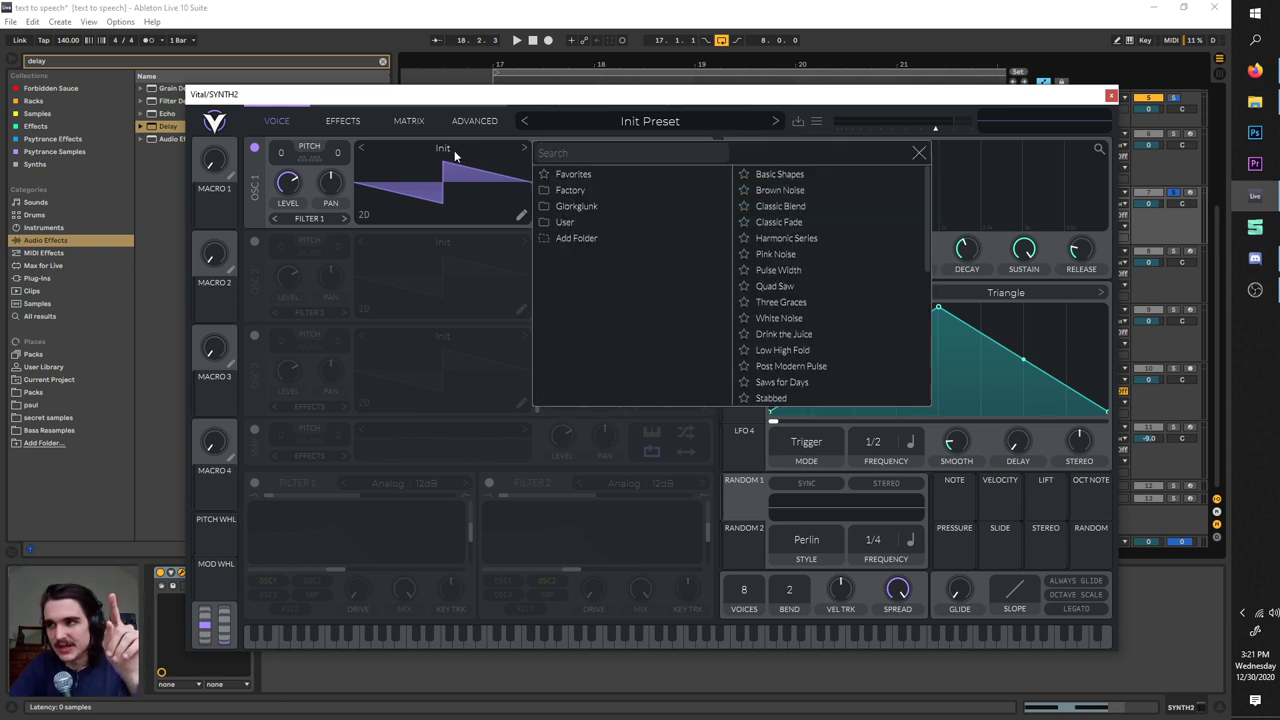
{"action": "left_click", "coordinate": [601, 220]}
{"action": "left_click", "coordinate": [785, 175]}
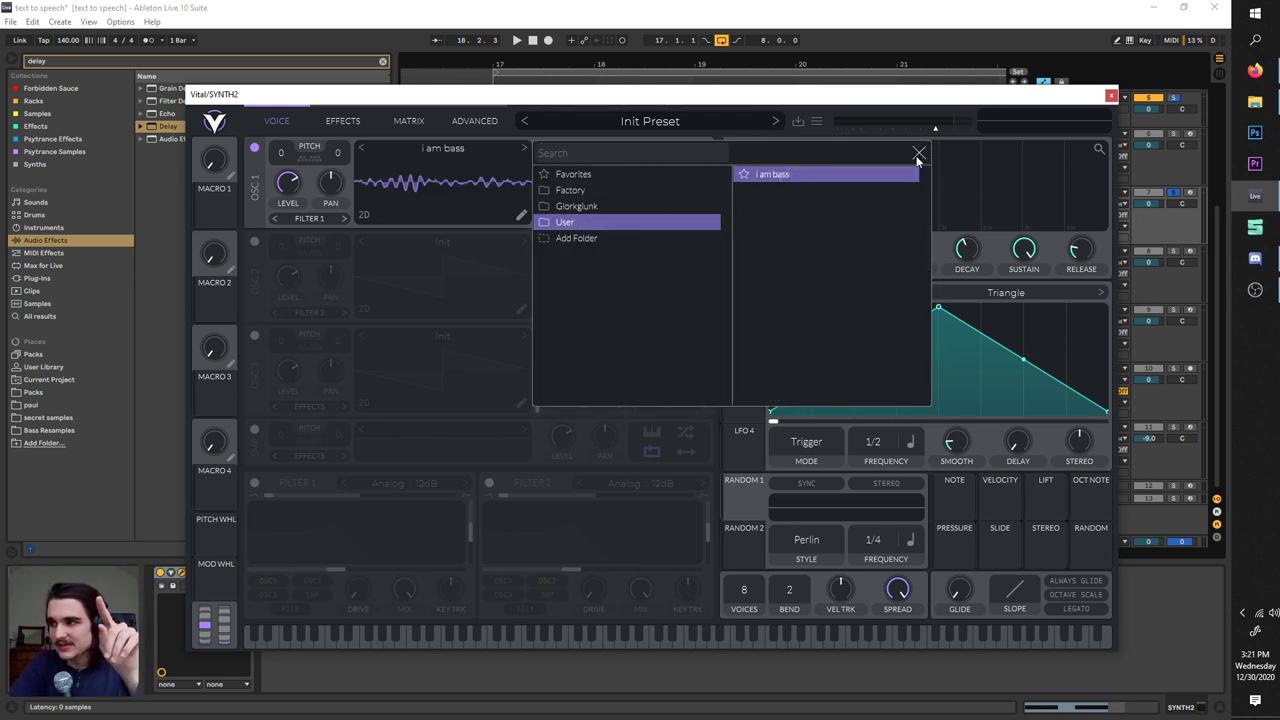
{"action": "left_click", "coordinate": [917, 153]}
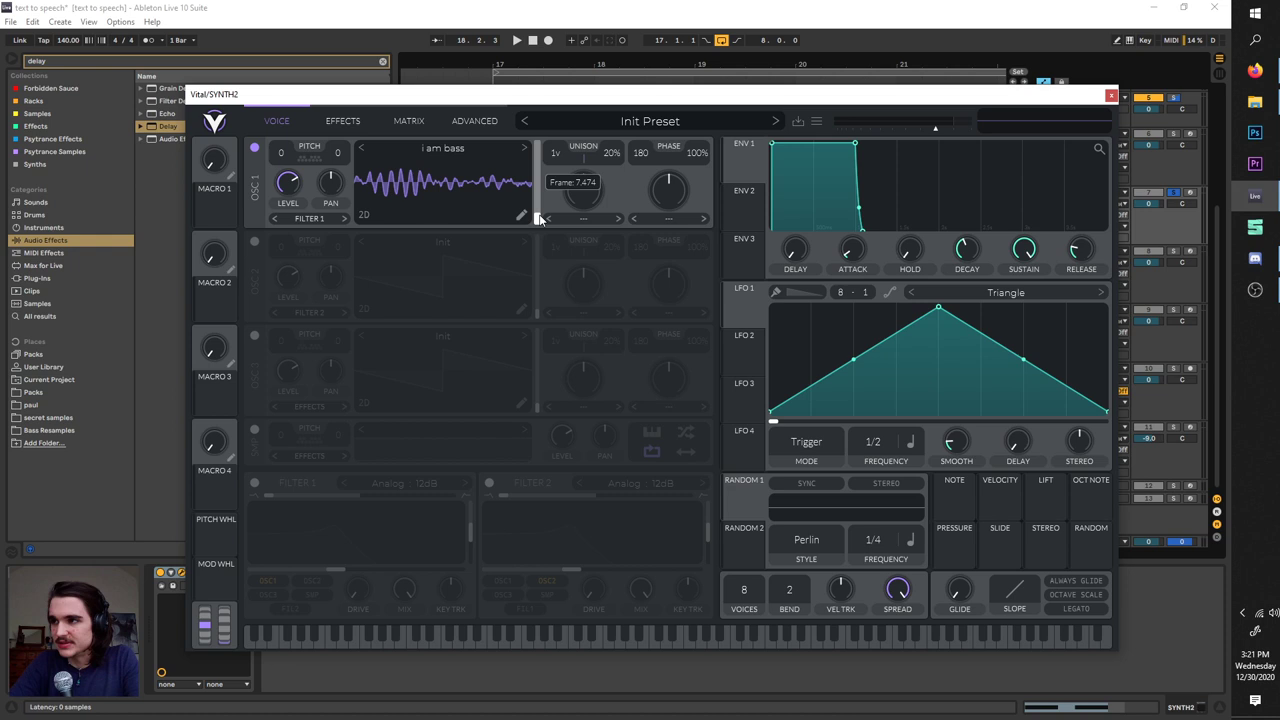
{"action": "mouse_move", "coordinate": [540, 222]}
{"action": "left_mouse_down"}
{"action": "mouse_move", "coordinate": [540, 157]}
{"action": "mouse_move", "coordinate": [546, 221]}
{"action": "left_mouse_up"}
{"action": "key", "text": "space"}
{"action": "key", "text": "space"}
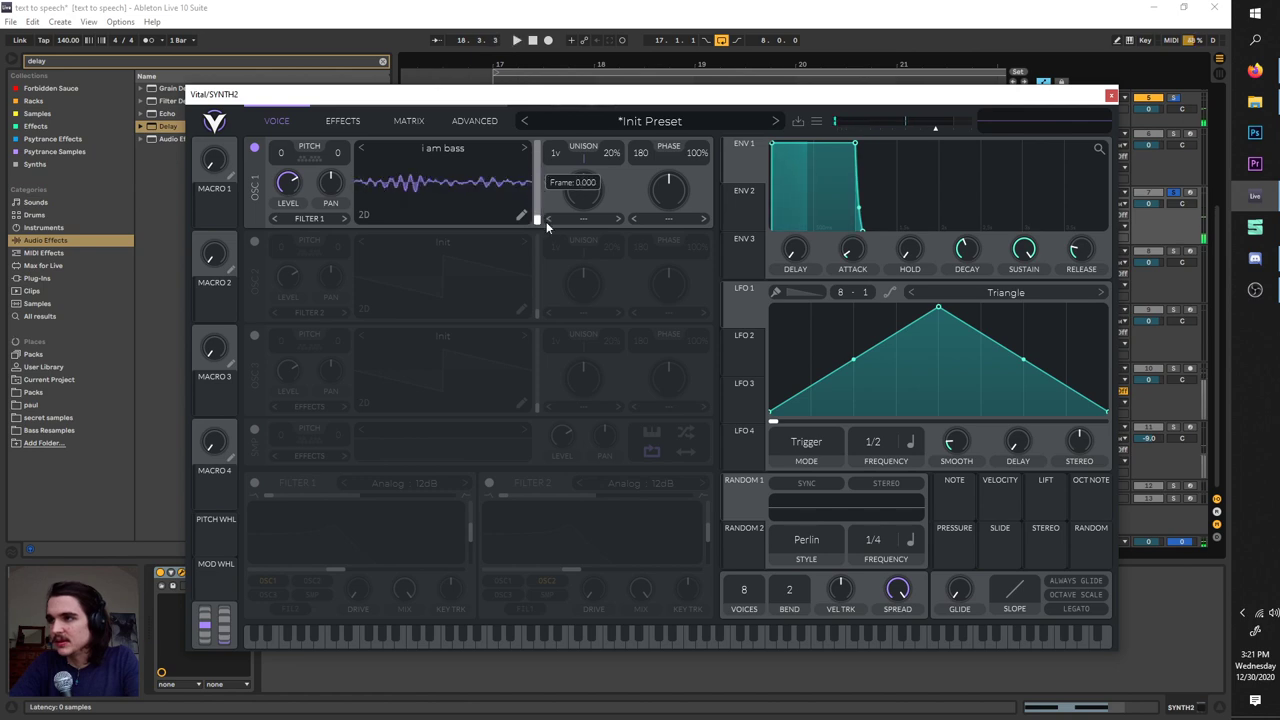
- Lower the Vital window and audition the slowed LFO bass from bar 17.2
{"action": "left_click_drag", "start_coordinate": [545, 104], "coordinate": [565, 234]}
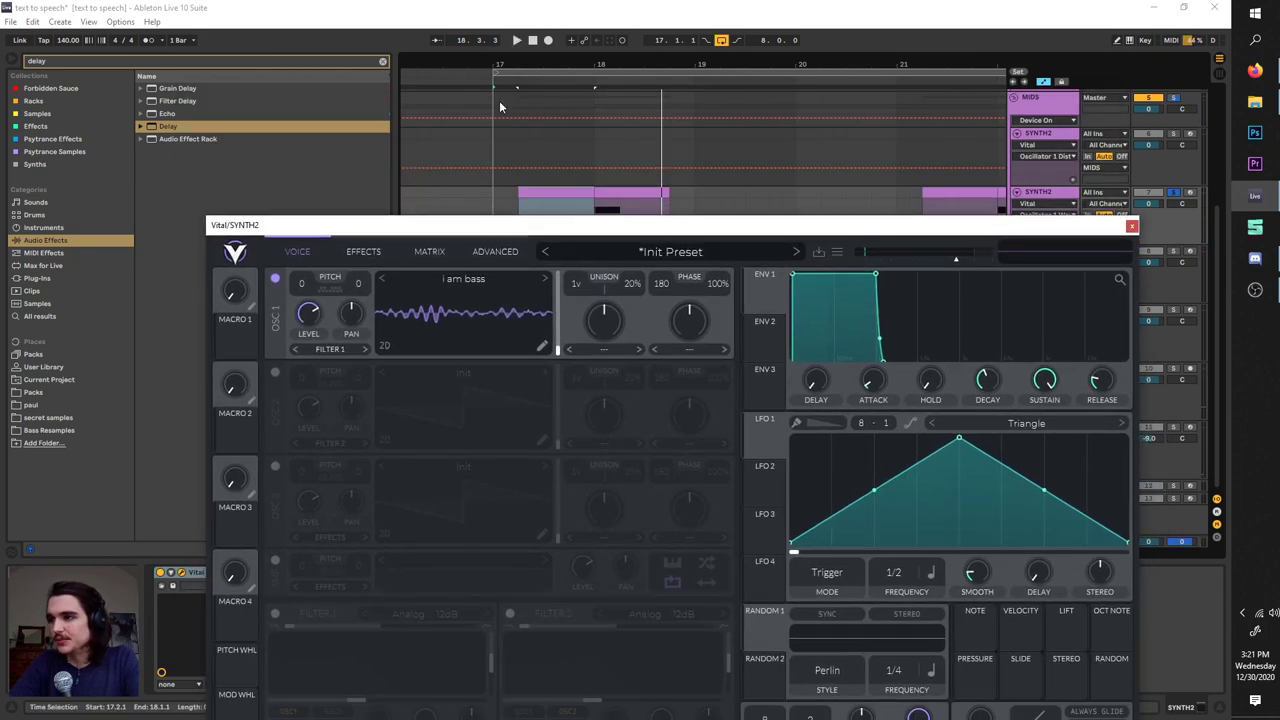
{"action": "left_click", "coordinate": [520, 71]}
{"action": "left_click_drag", "start_coordinate": [535, 225], "coordinate": [542, 281]}
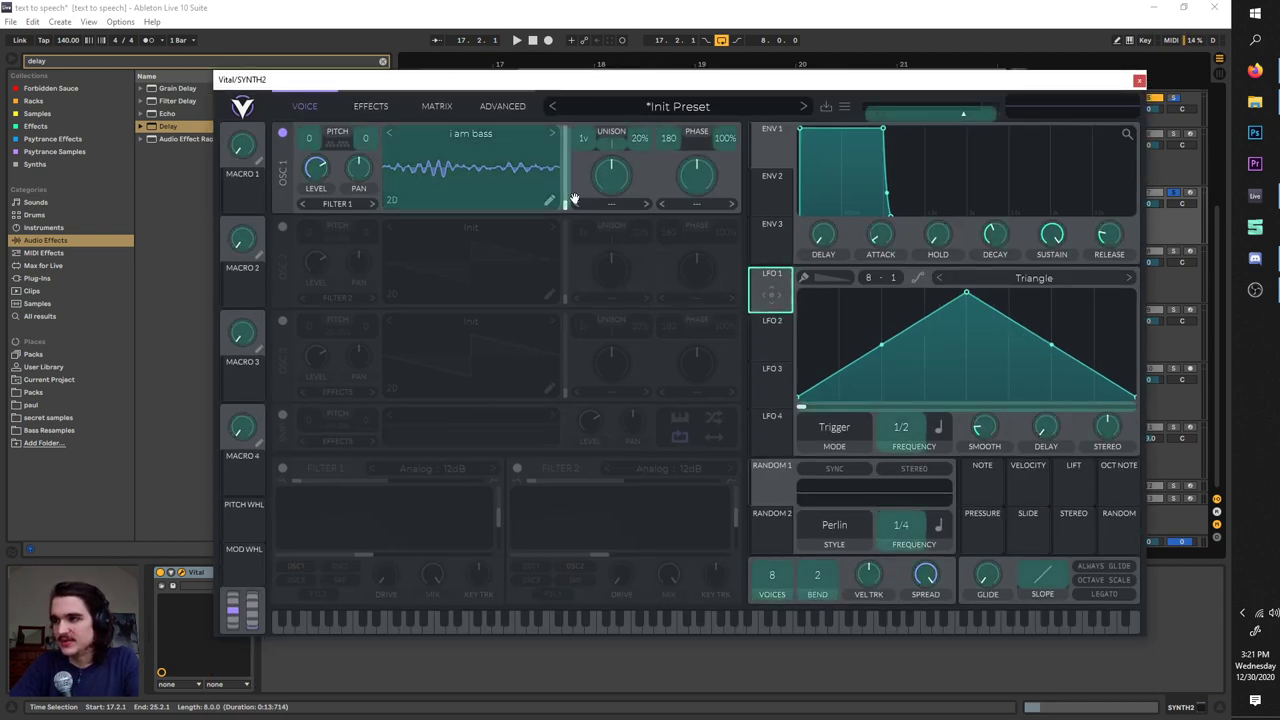
{"action": "key", "text": "space"}
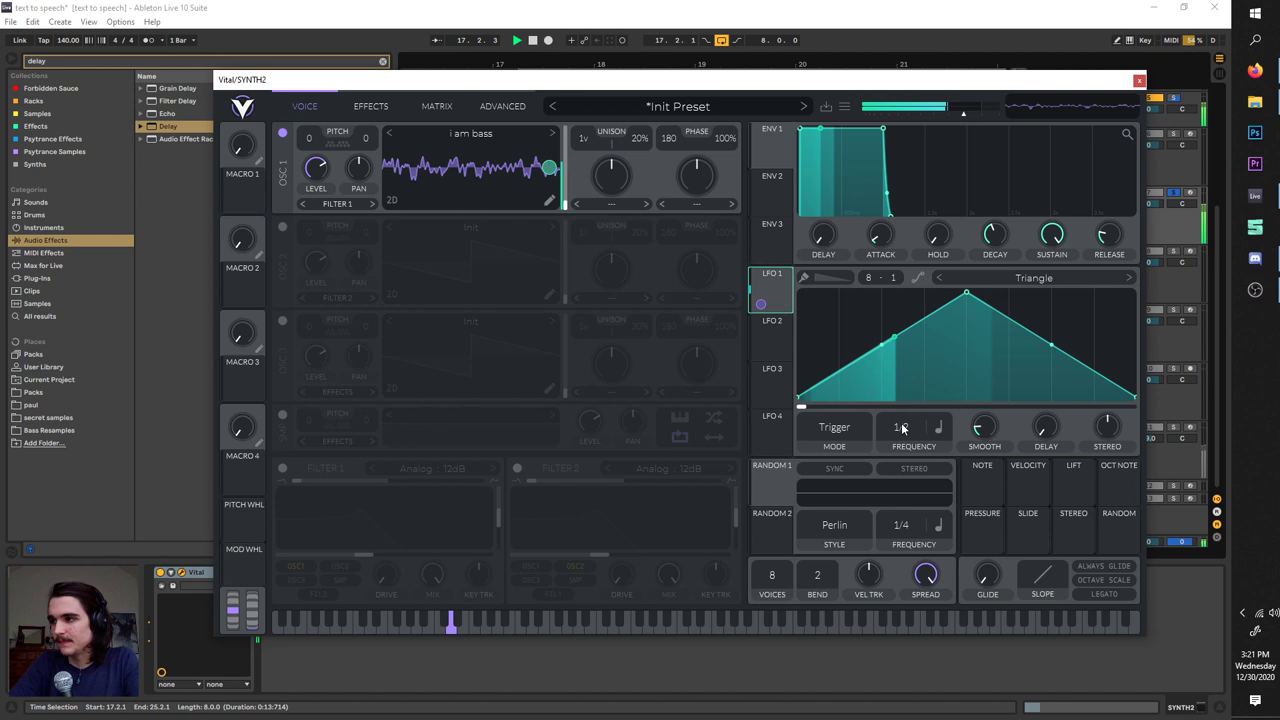
{"action": "key", "text": "space"}
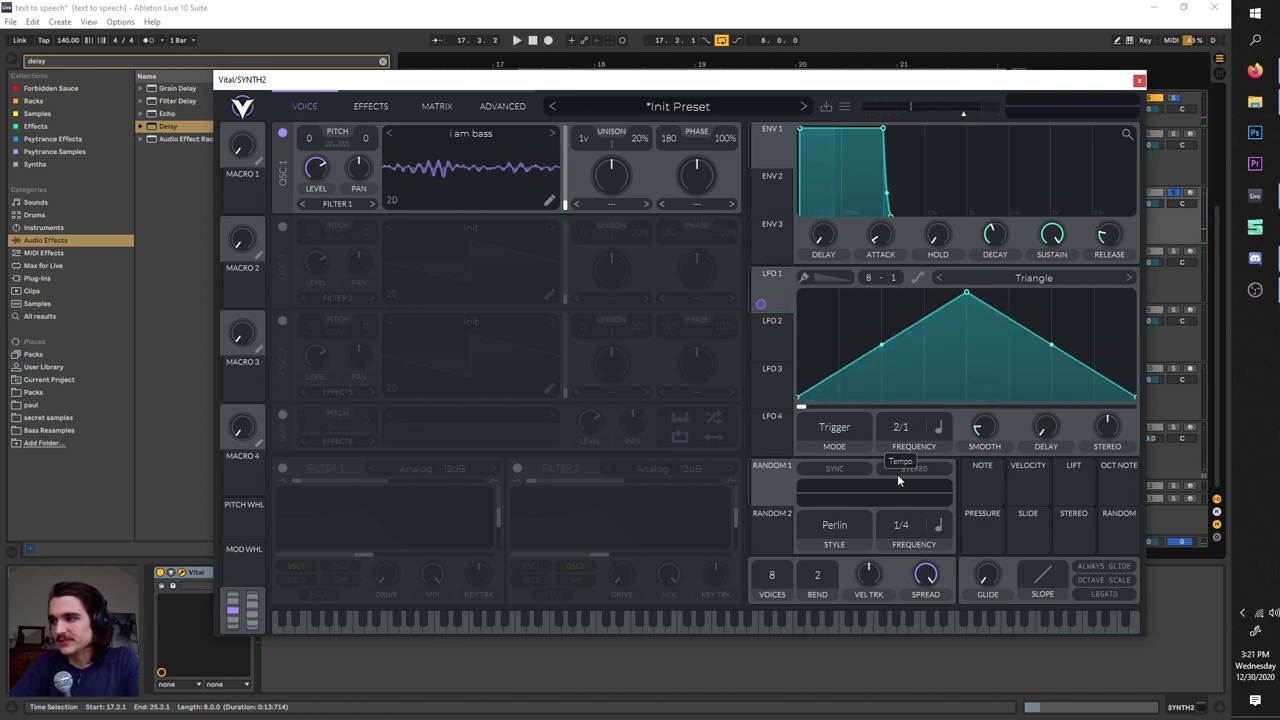
{"action": "key", "text": "space"}
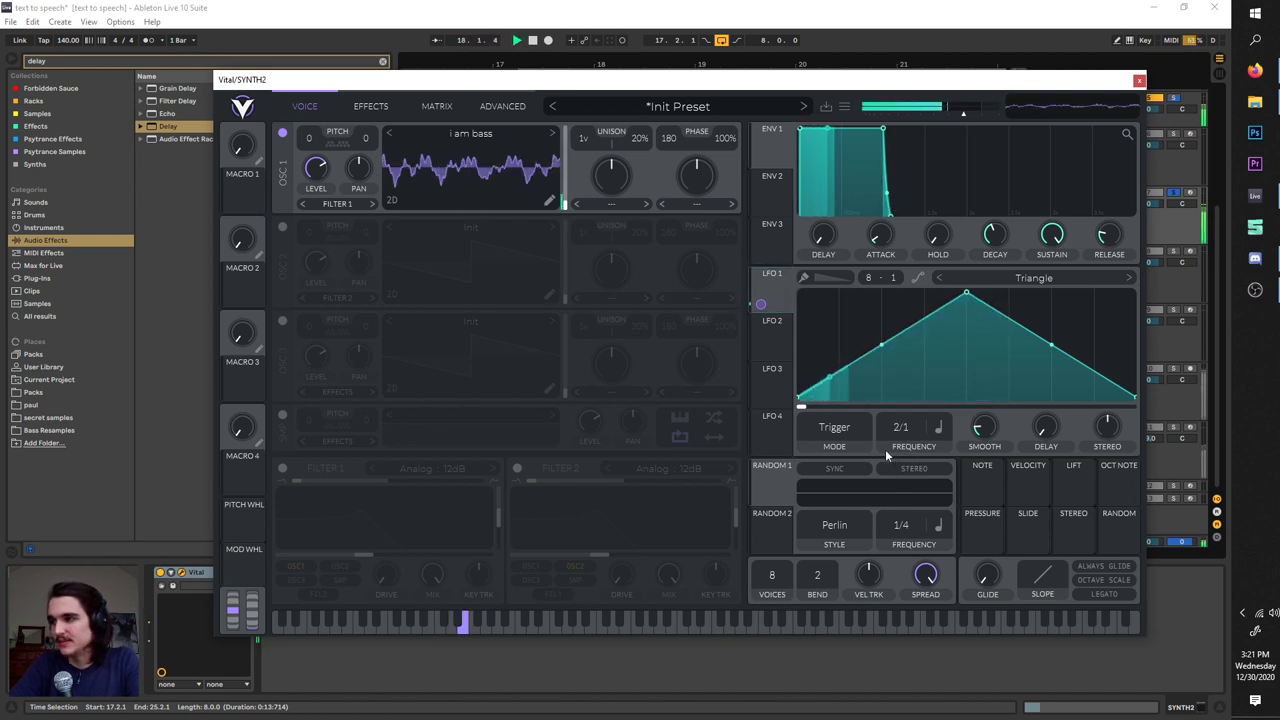
{"action": "key", "text": "space"}
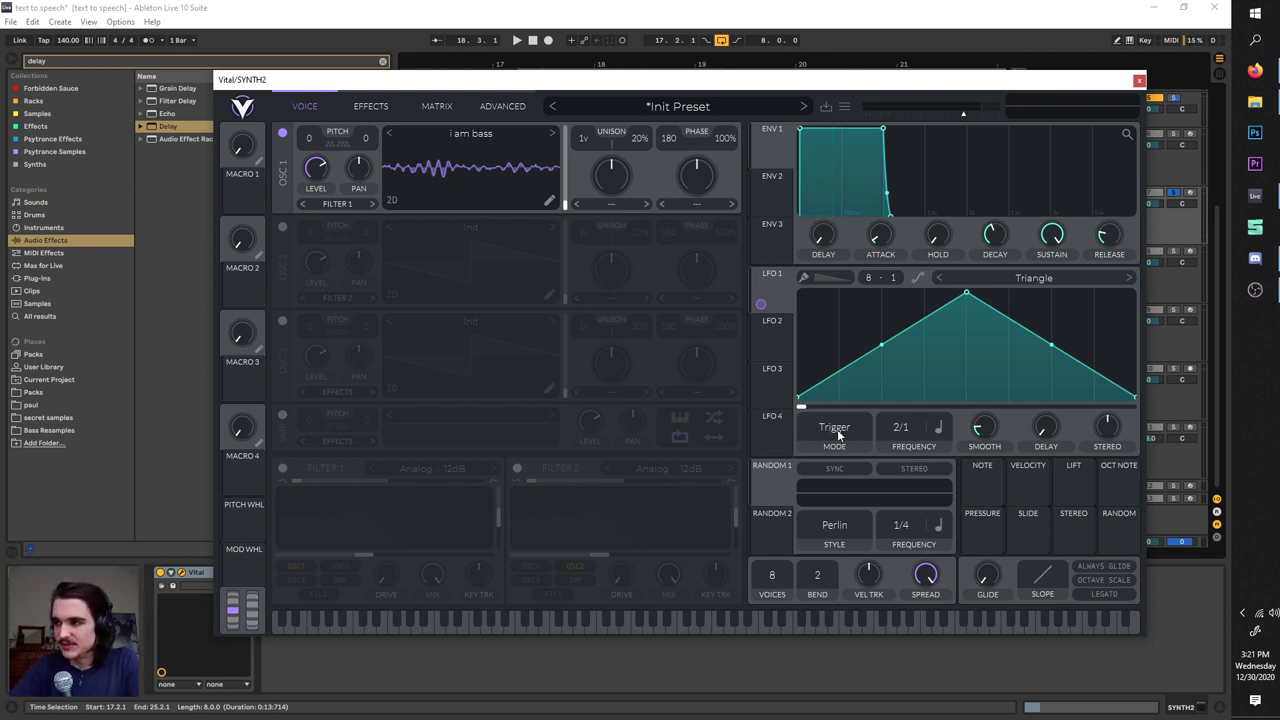
- Switch LFO 1's mode from Trigger to Sync and audition it
{"action": "left_click", "coordinate": [837, 429]}
{"action": "left_click", "coordinate": [829, 482]}
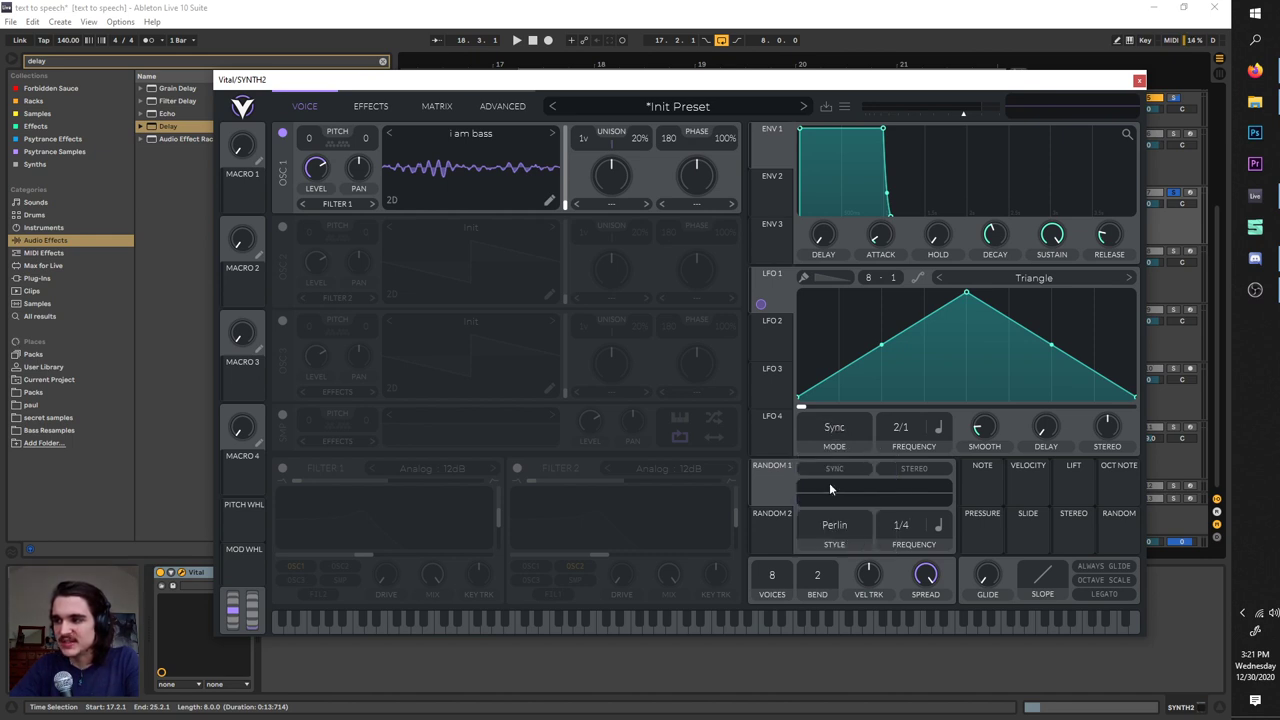
{"action": "key", "text": "space"}
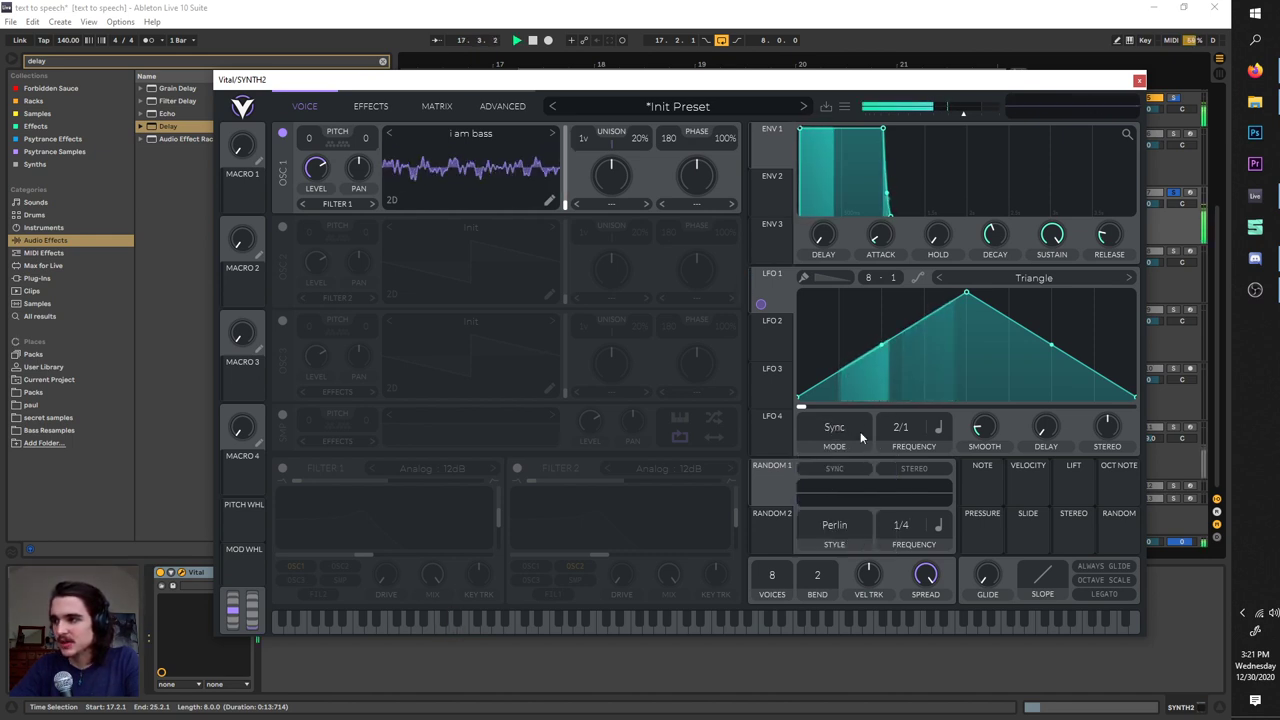
- Add a baseline point to LFO 1 and lower its peak to about mid-height
{"action": "double_click", "coordinate": [836, 372]}
{"action": "left_click_drag", "start_coordinate": [836, 372], "coordinate": [838, 397]}
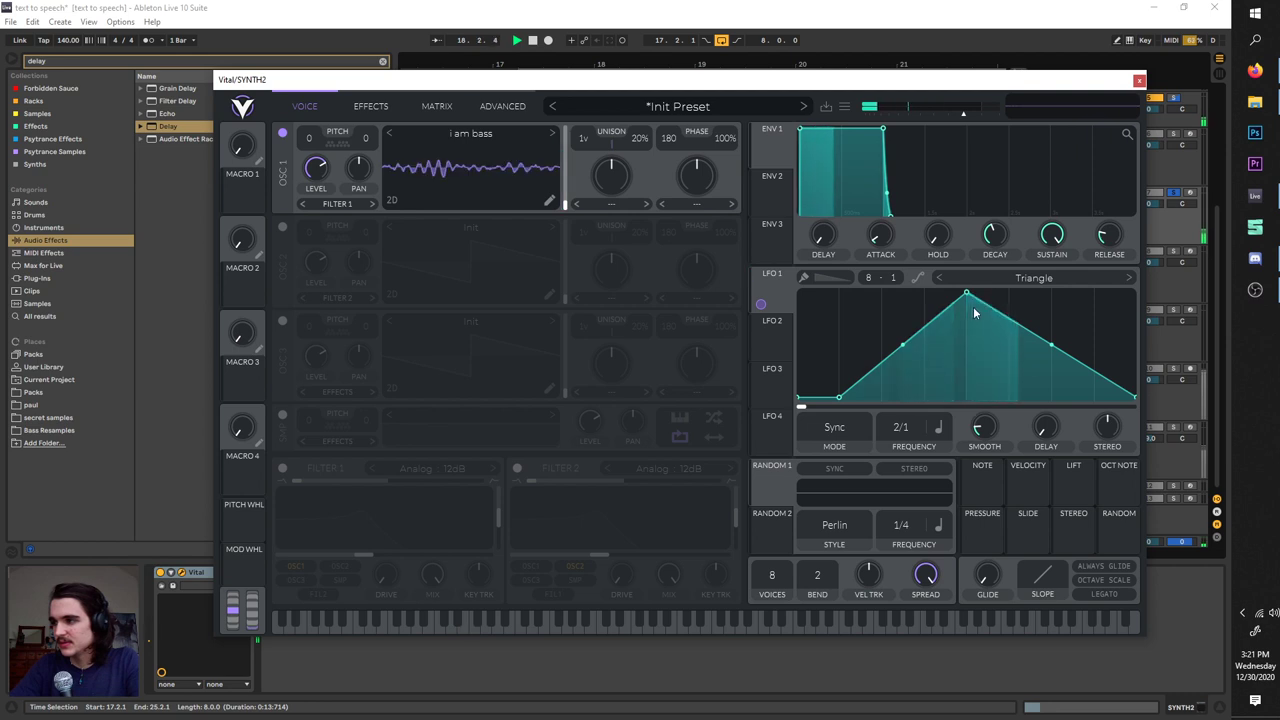
{"action": "left_click_drag", "start_coordinate": [966, 297], "coordinate": [966, 348]}
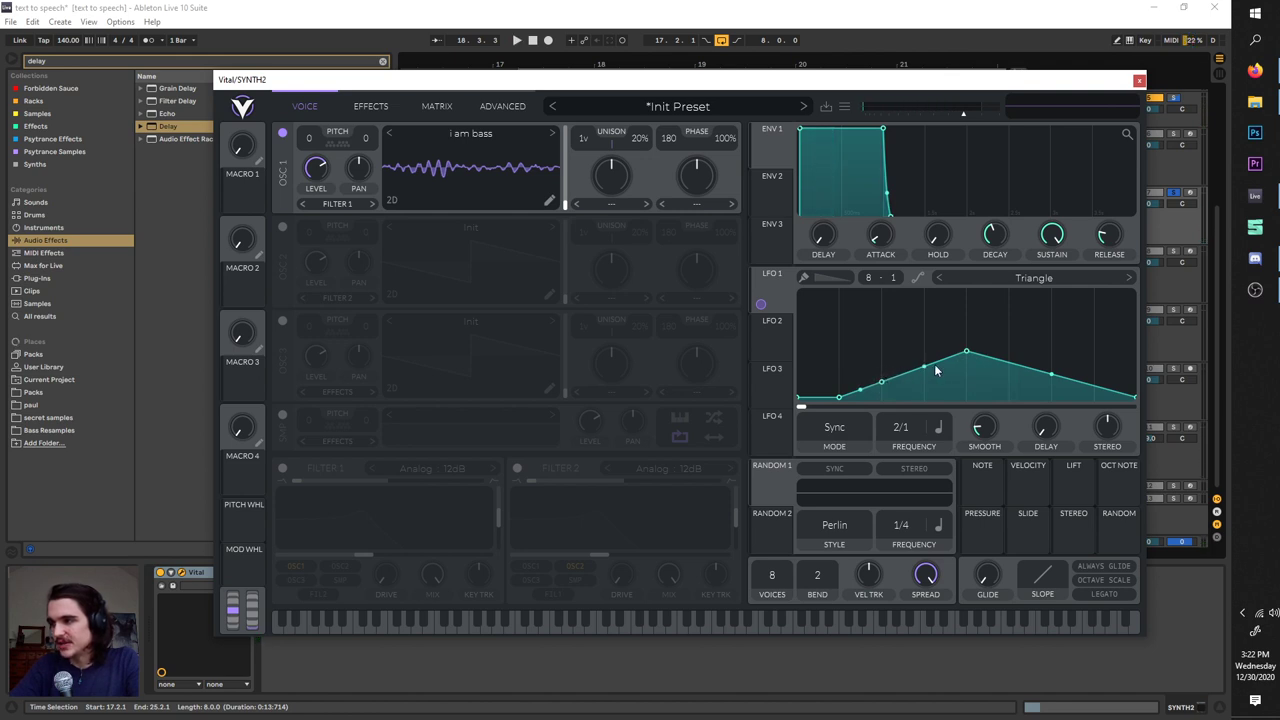
{"action": "key", "text": "space"}
{"action": "left_click_drag", "start_coordinate": [966, 351], "coordinate": [966, 340]}
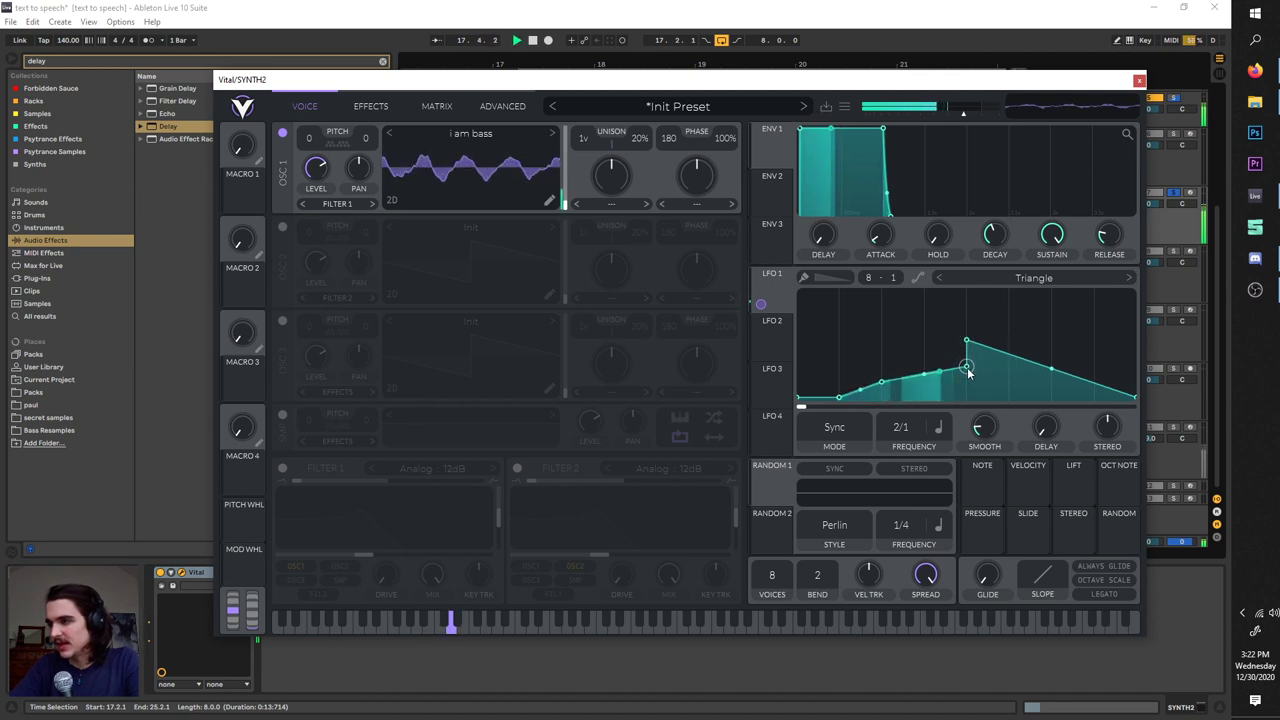
- Draw a later LFO 1 peak with a deeper vertical step and adjusted low points
{"action": "left_click_drag", "start_coordinate": [994, 355], "coordinate": [1052, 290]}
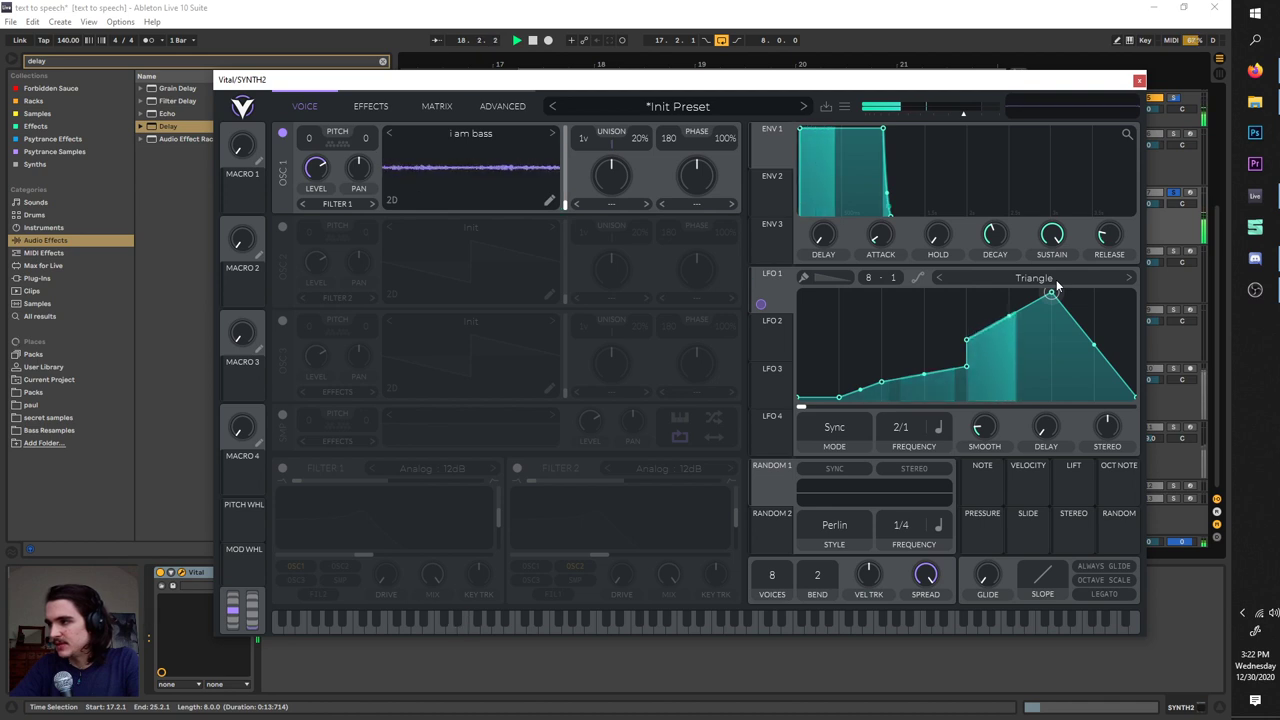
{"action": "left_click_drag", "start_coordinate": [967, 337], "coordinate": [968, 348]}
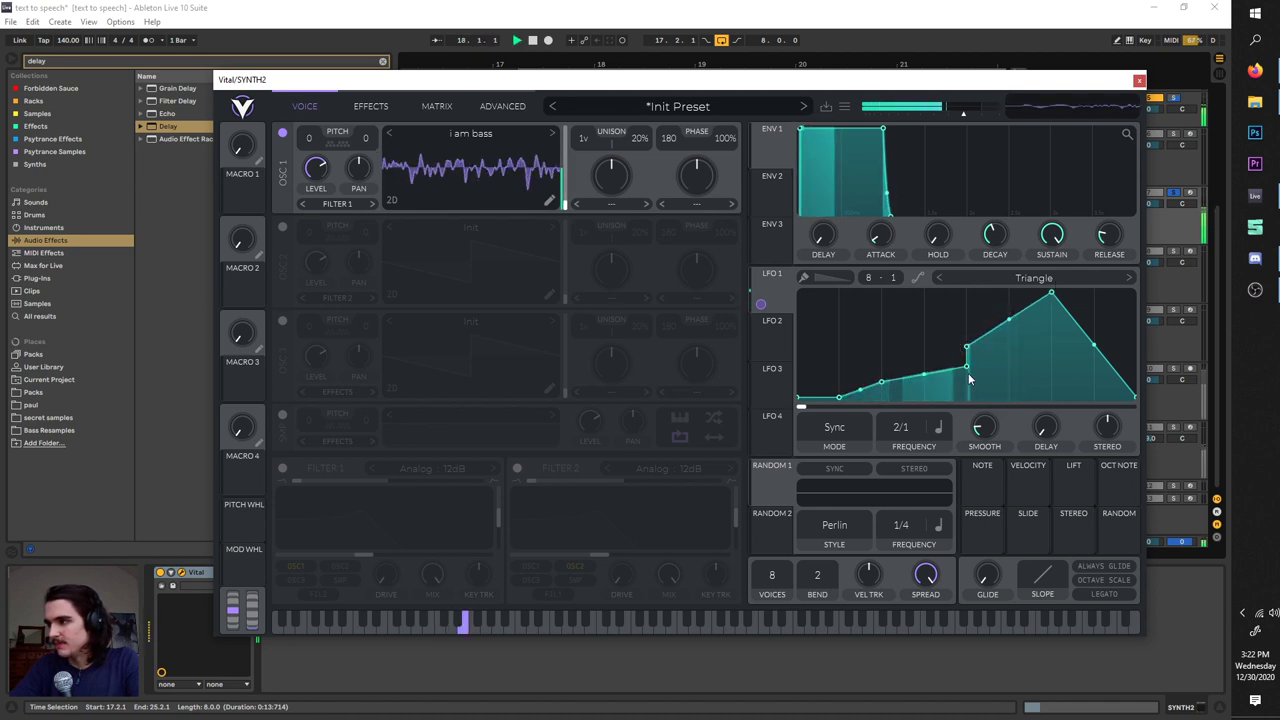
{"action": "left_click_drag", "start_coordinate": [881, 383], "coordinate": [881, 376]}
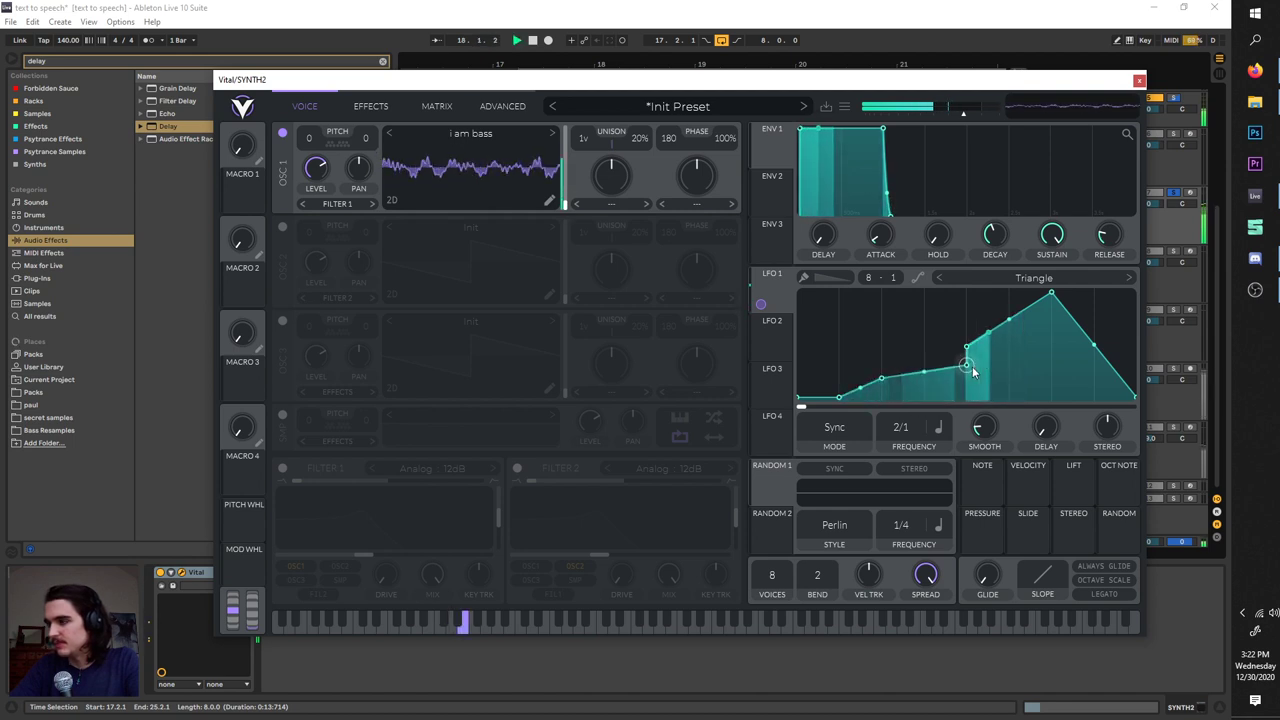
{"action": "left_click_drag", "start_coordinate": [966, 364], "coordinate": [966, 371]}
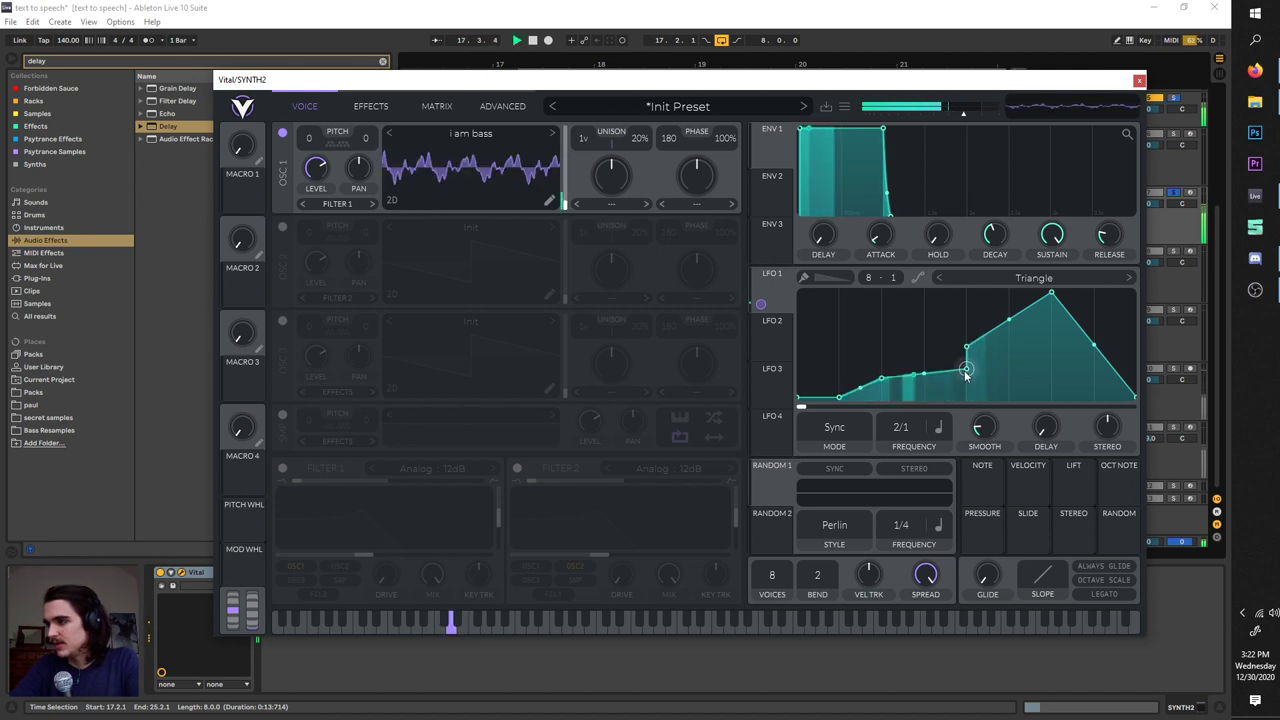
{"action": "left_click_drag", "start_coordinate": [881, 378], "coordinate": [903, 377]}
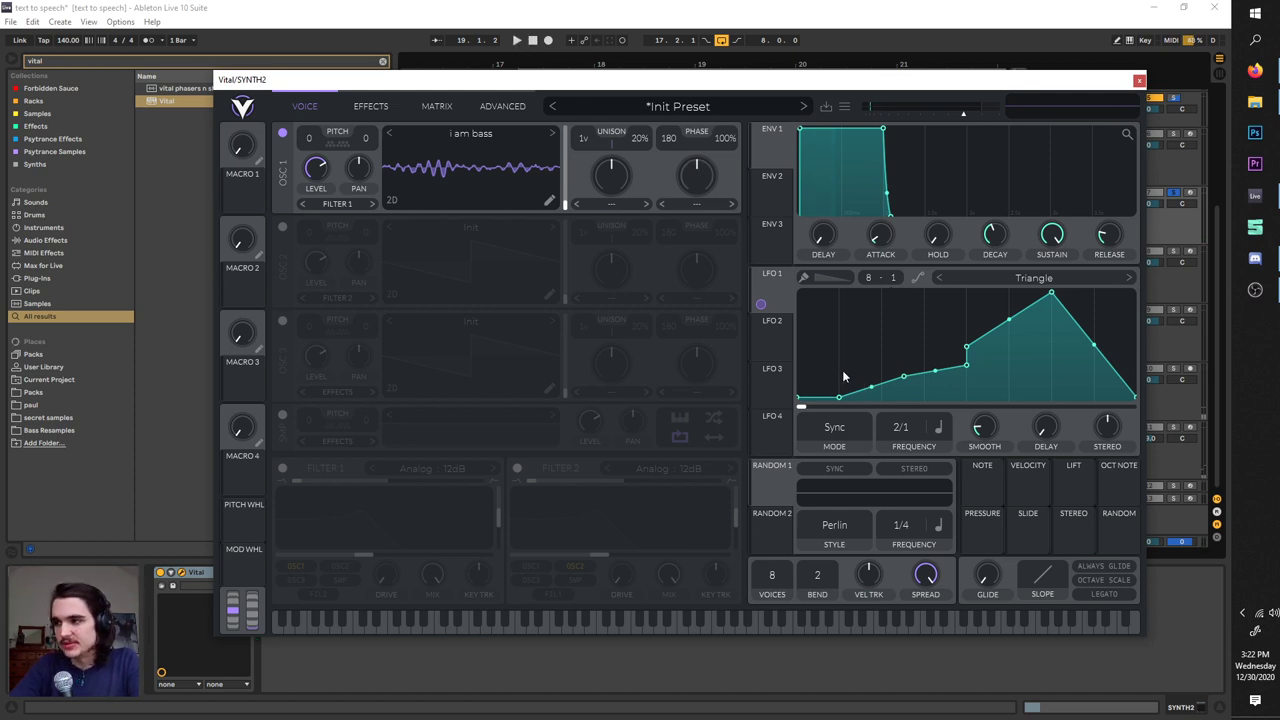
- Set OSC 1's spectral morph to Vocode and turn its amount down to 20%
{"action": "left_click", "coordinate": [517, 40]}
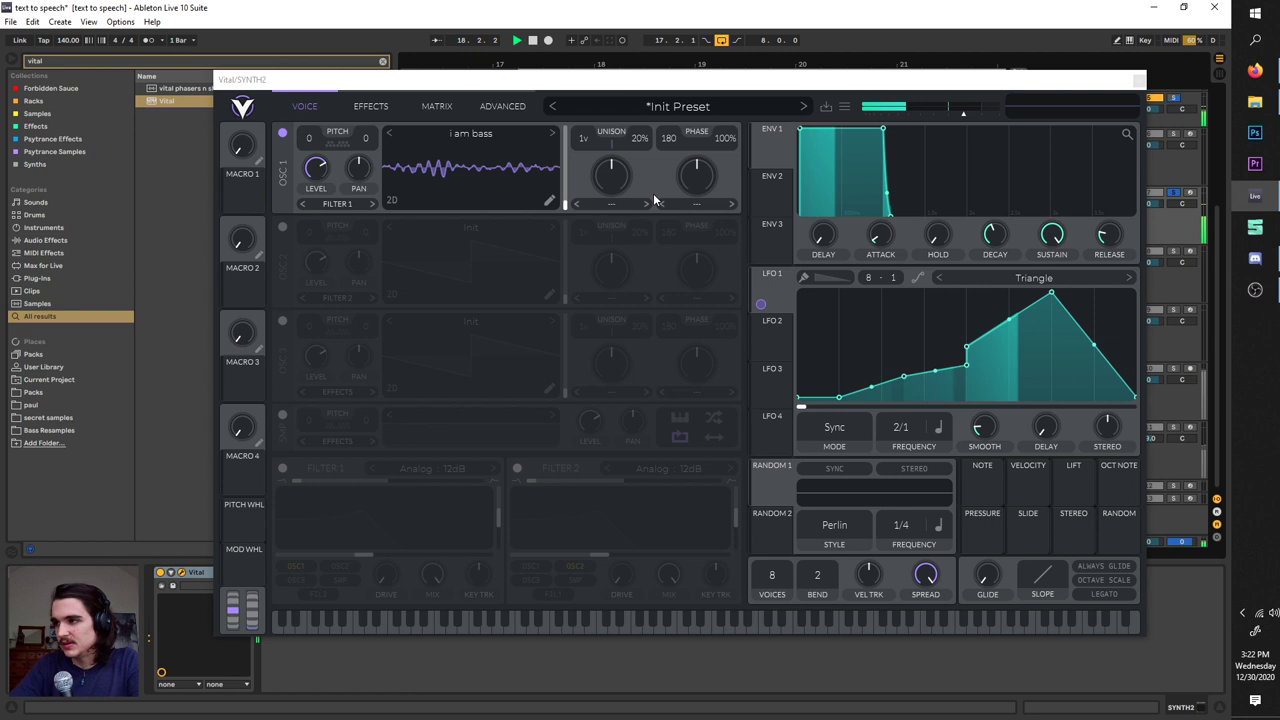
{"action": "key", "text": "space"}
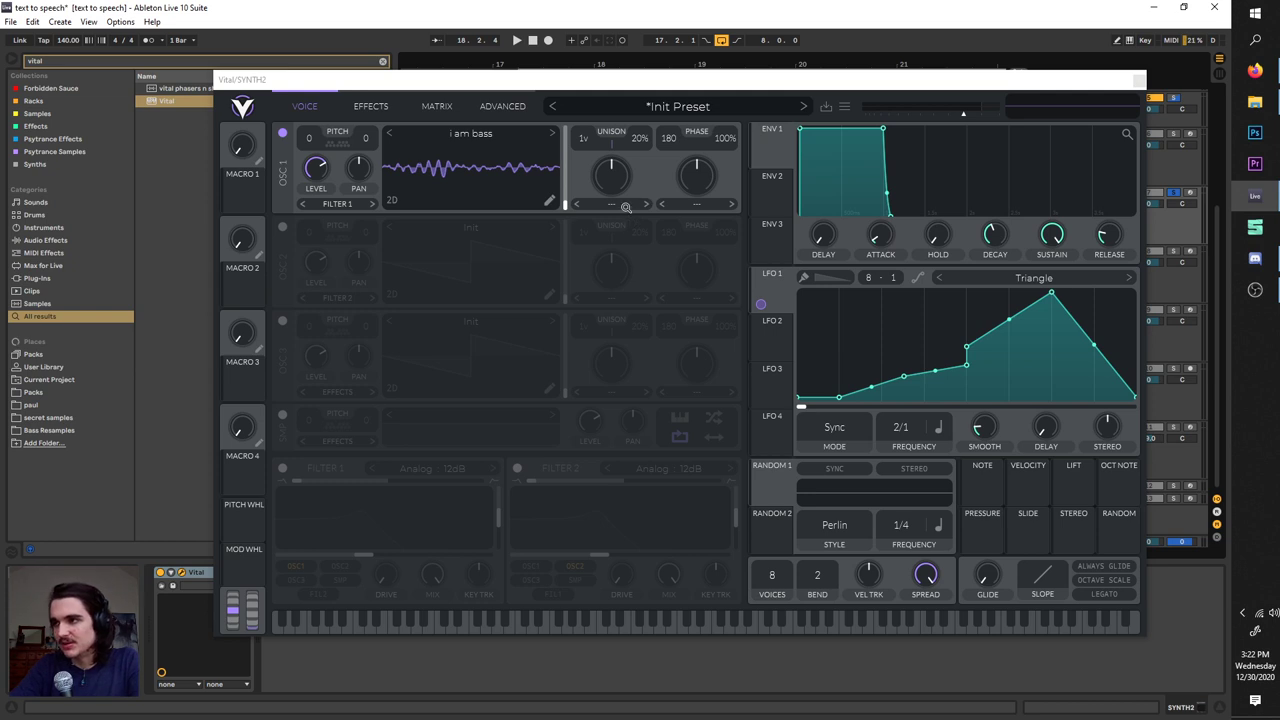
{"action": "left_click", "coordinate": [624, 205]}
{"action": "left_click", "coordinate": [624, 205]}
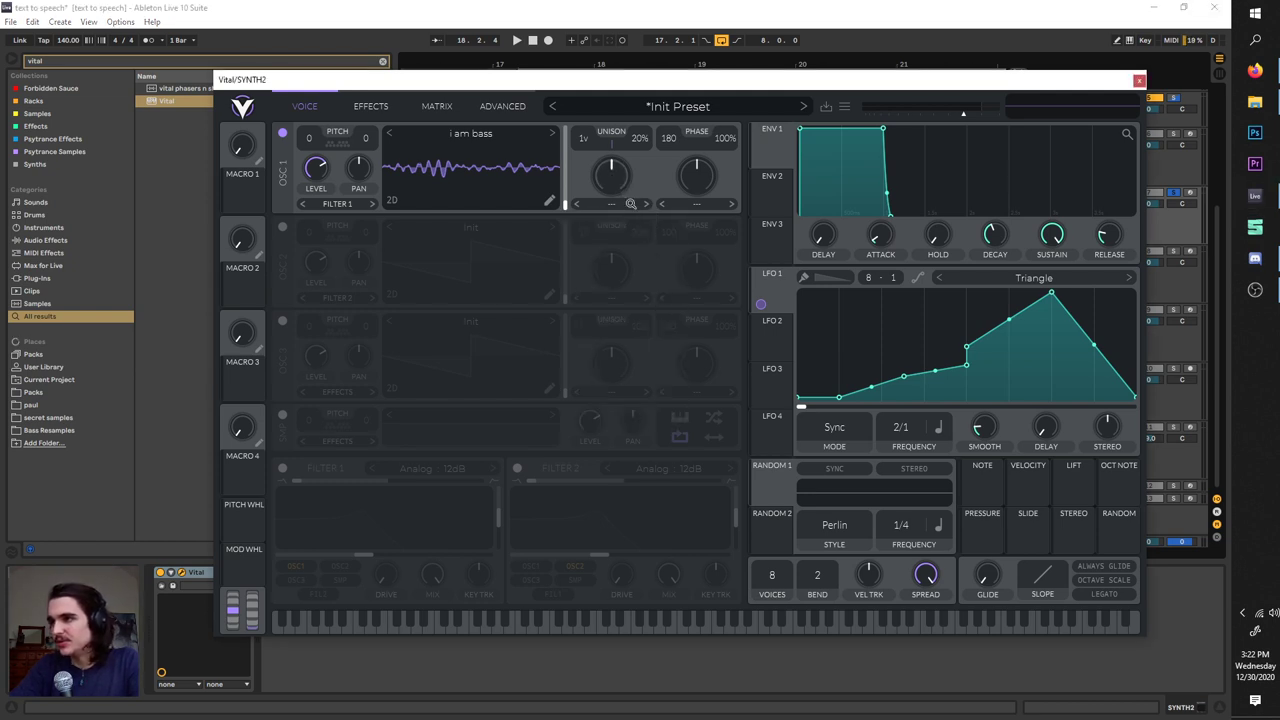
{"action": "left_click", "coordinate": [625, 253]}
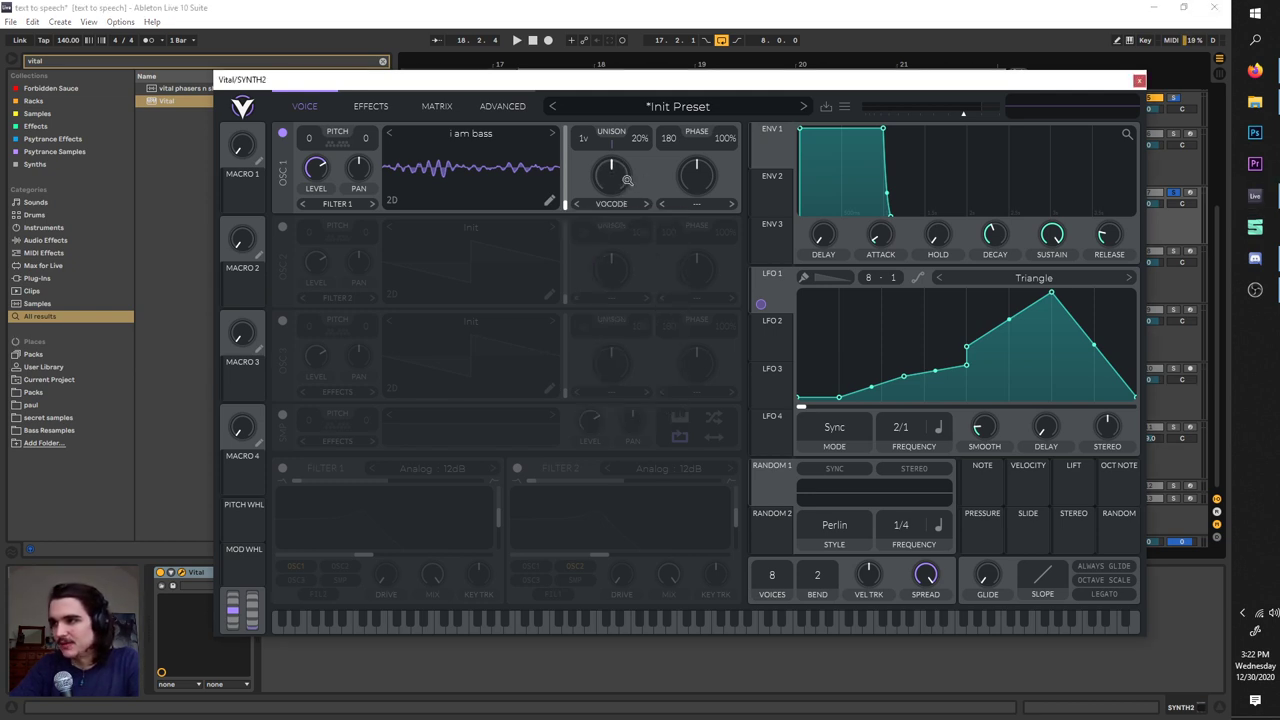
{"action": "left_click_drag", "start_coordinate": [613, 175], "coordinate": [608, 206]}
{"action": "key", "text": "space"}
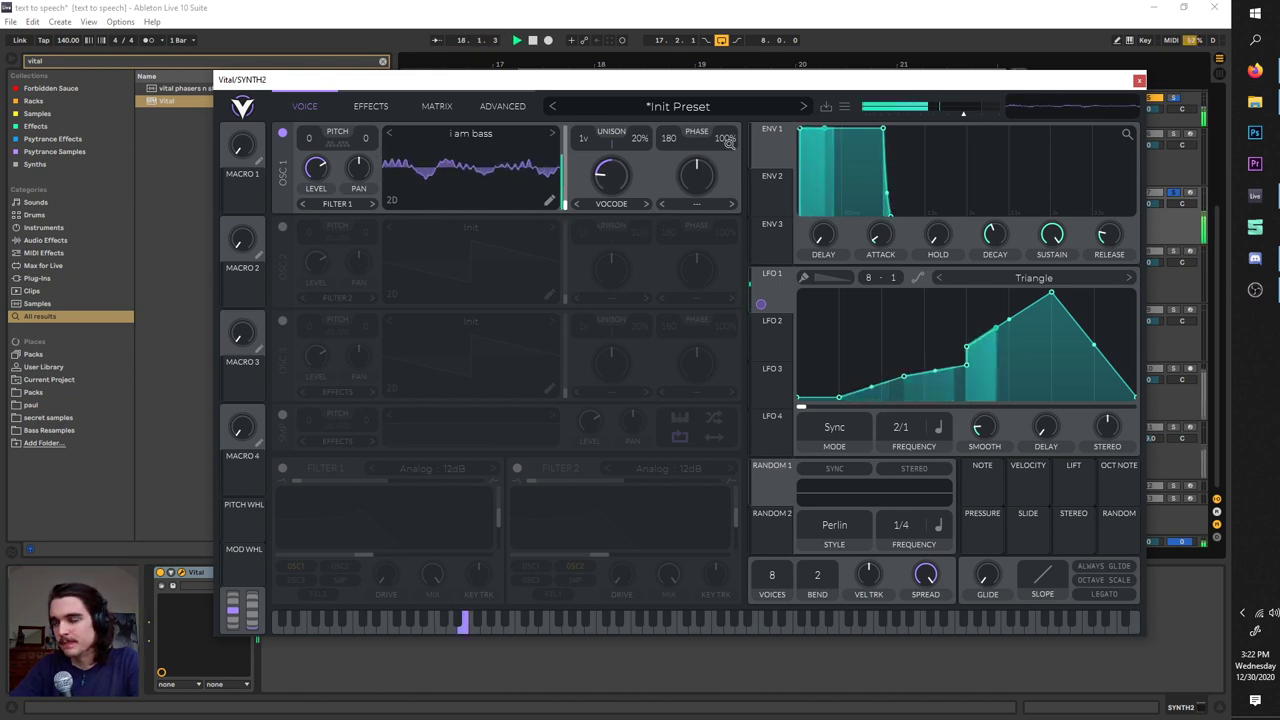
- Set OSC 1's wave morph to Quantize at about 38%
{"action": "left_click", "coordinate": [689, 204]}
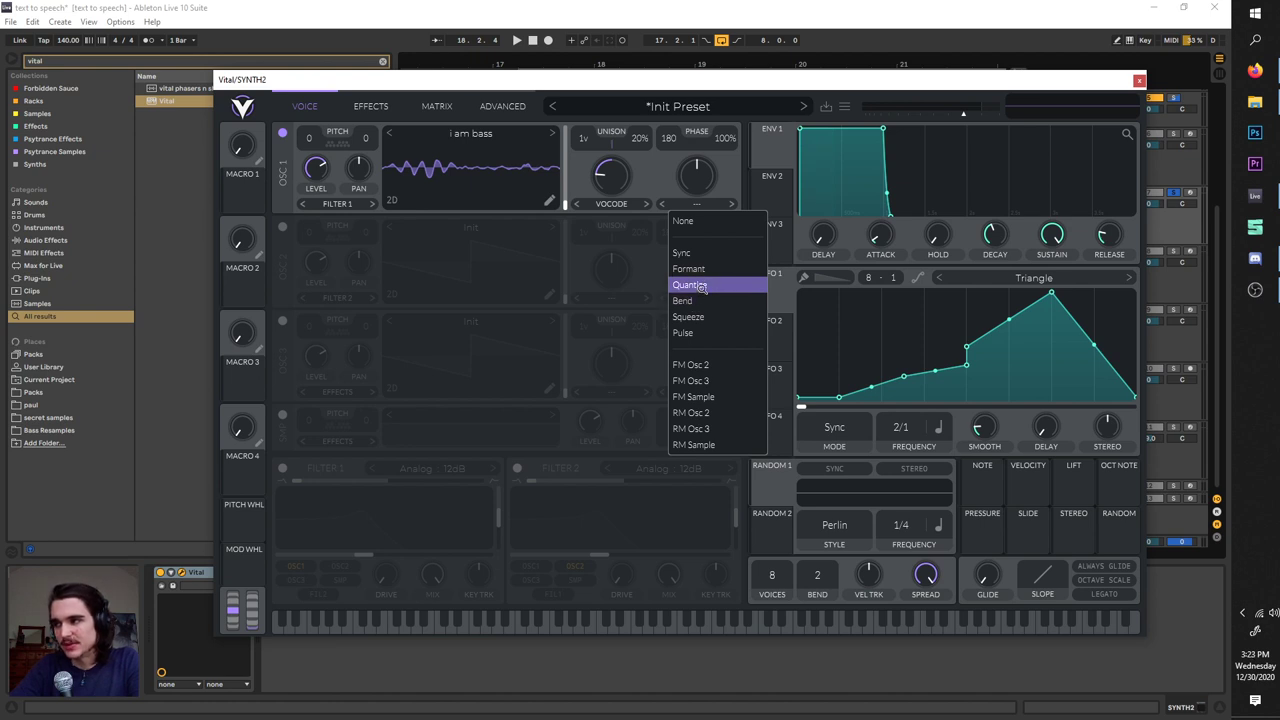
{"action": "left_click", "coordinate": [705, 285]}
{"action": "left_click_drag", "start_coordinate": [698, 181], "coordinate": [690, 188]}
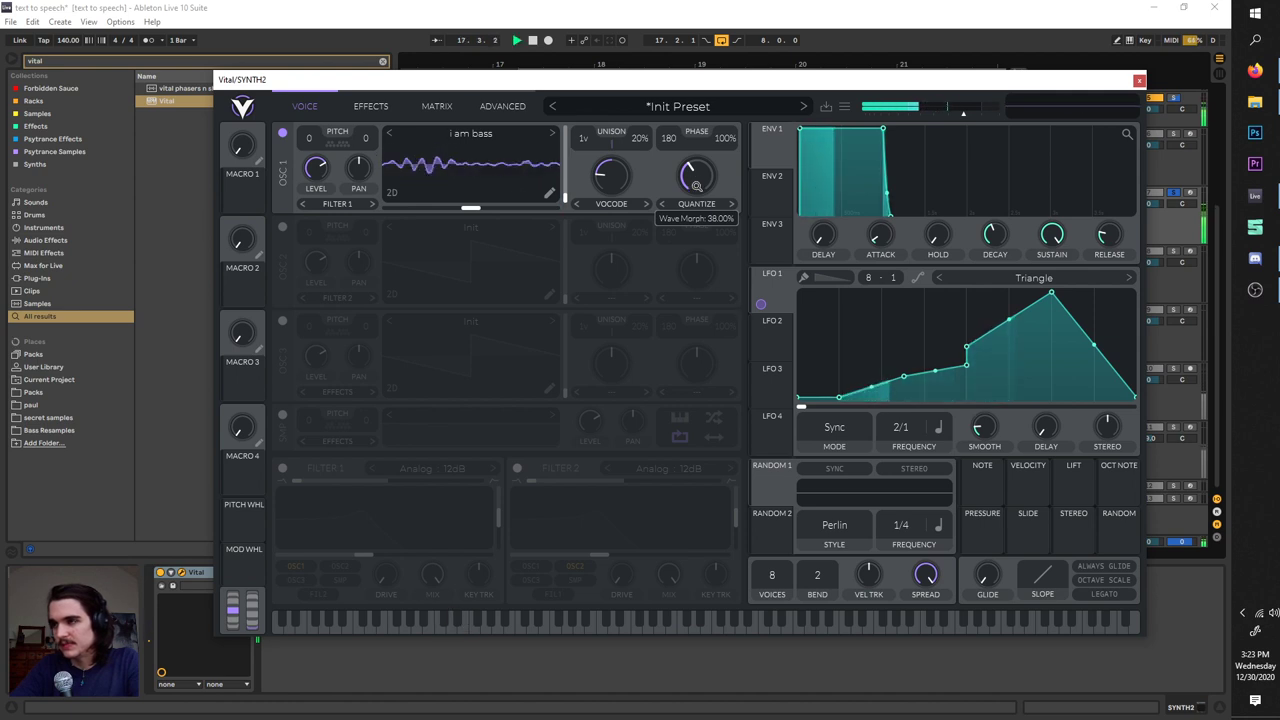
{"action": "key", "text": "space"}
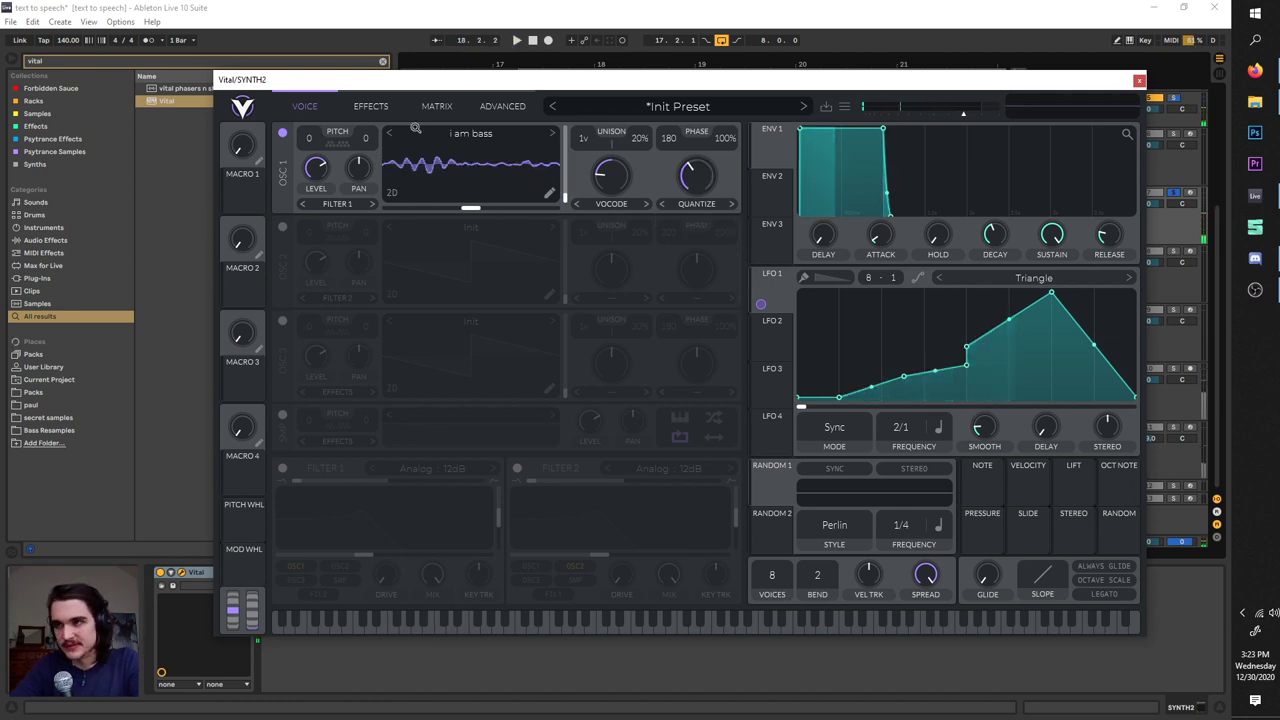
- Enable Vital's Chorus with Freeze frequency and audition it
{"action": "left_click", "coordinate": [379, 104]}
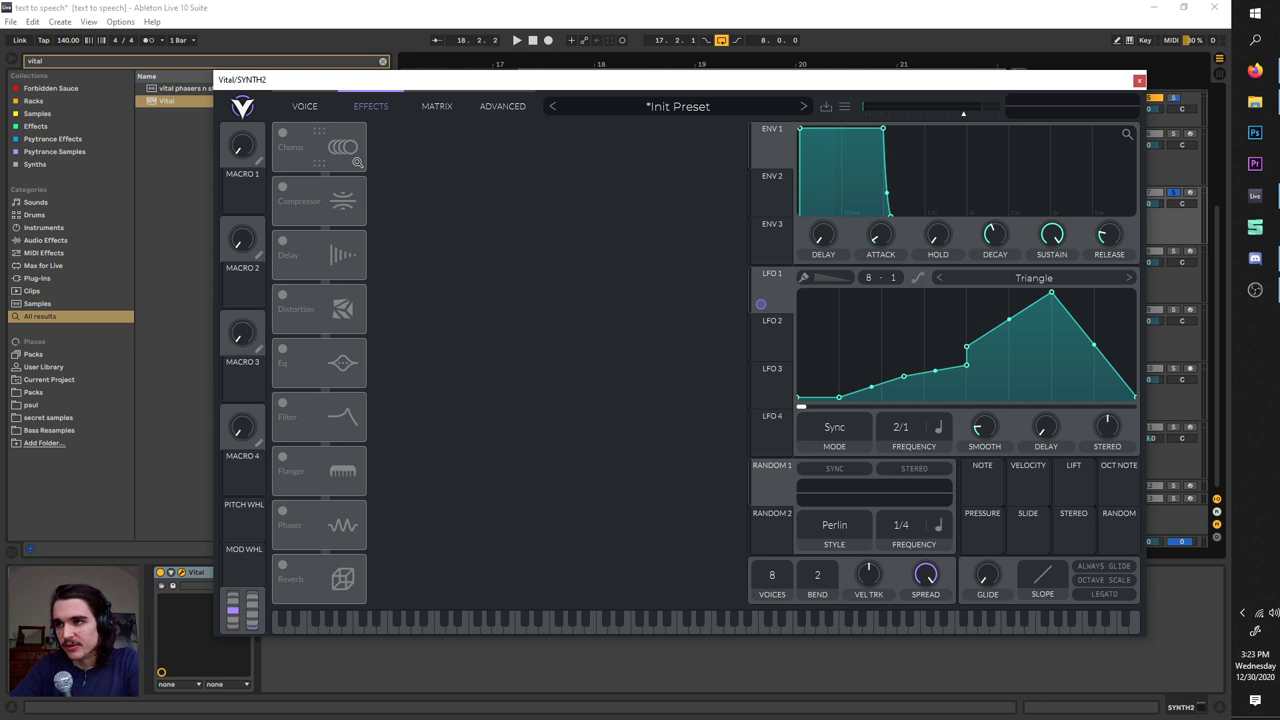
{"action": "left_click", "coordinate": [284, 131]}
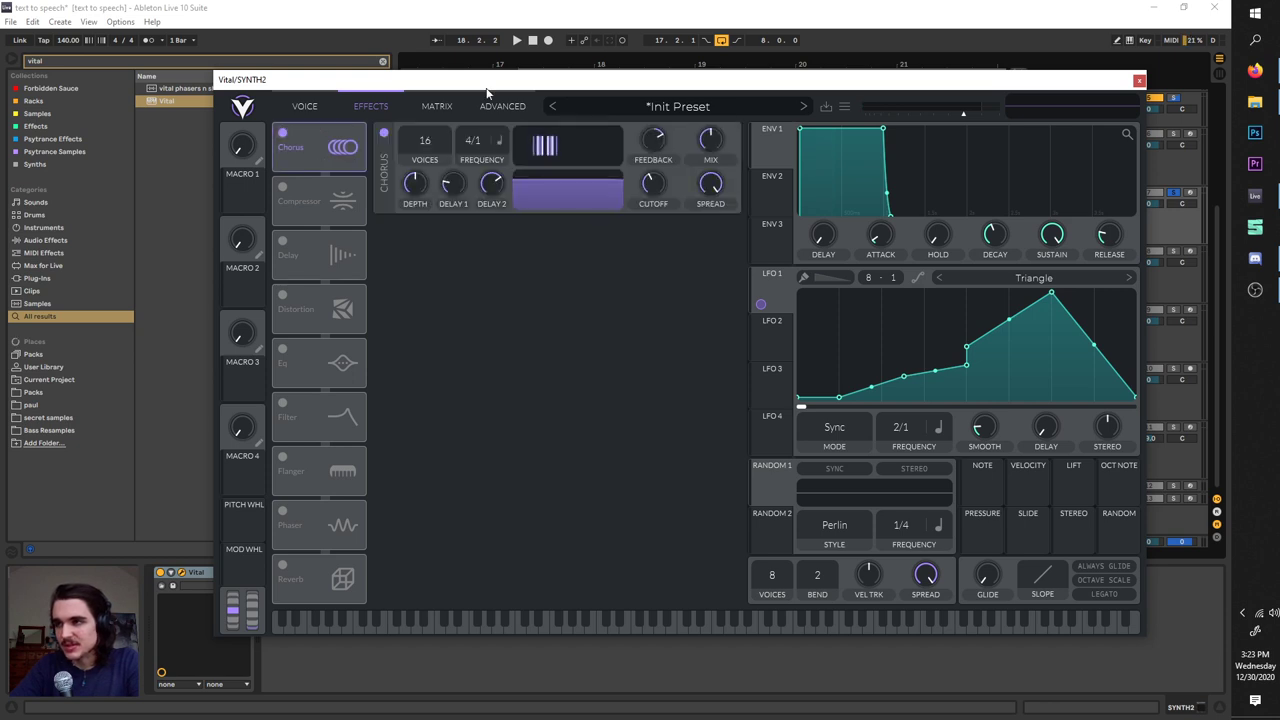
{"action": "key", "text": "space"}
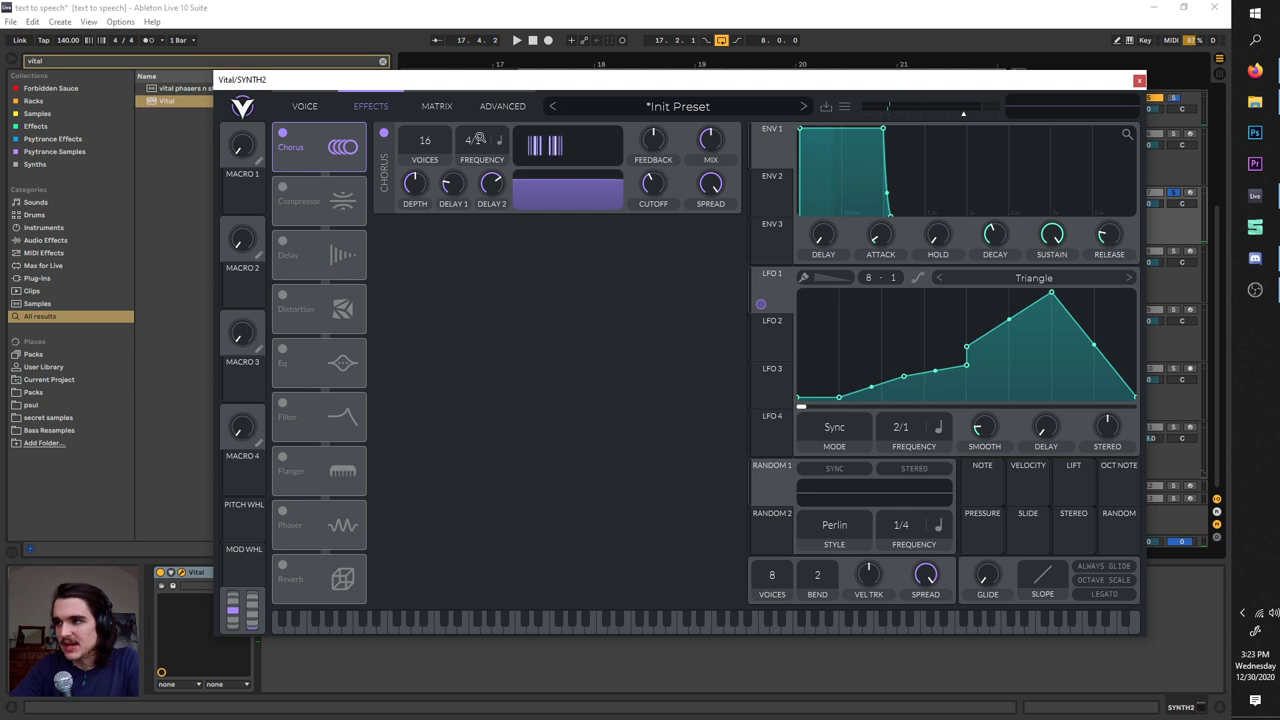
{"action": "key", "text": "space"}
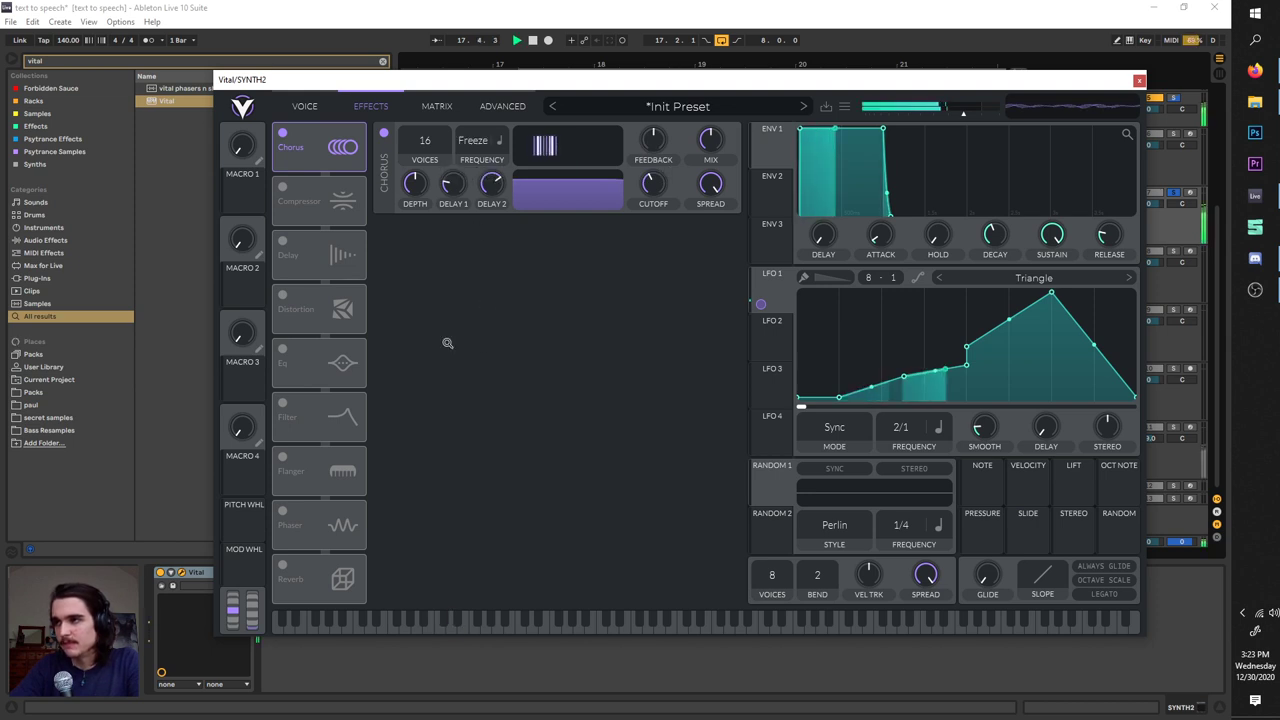
- Enable the Multiband Compressor and close the Vital window
{"action": "left_click", "coordinate": [283, 186]}
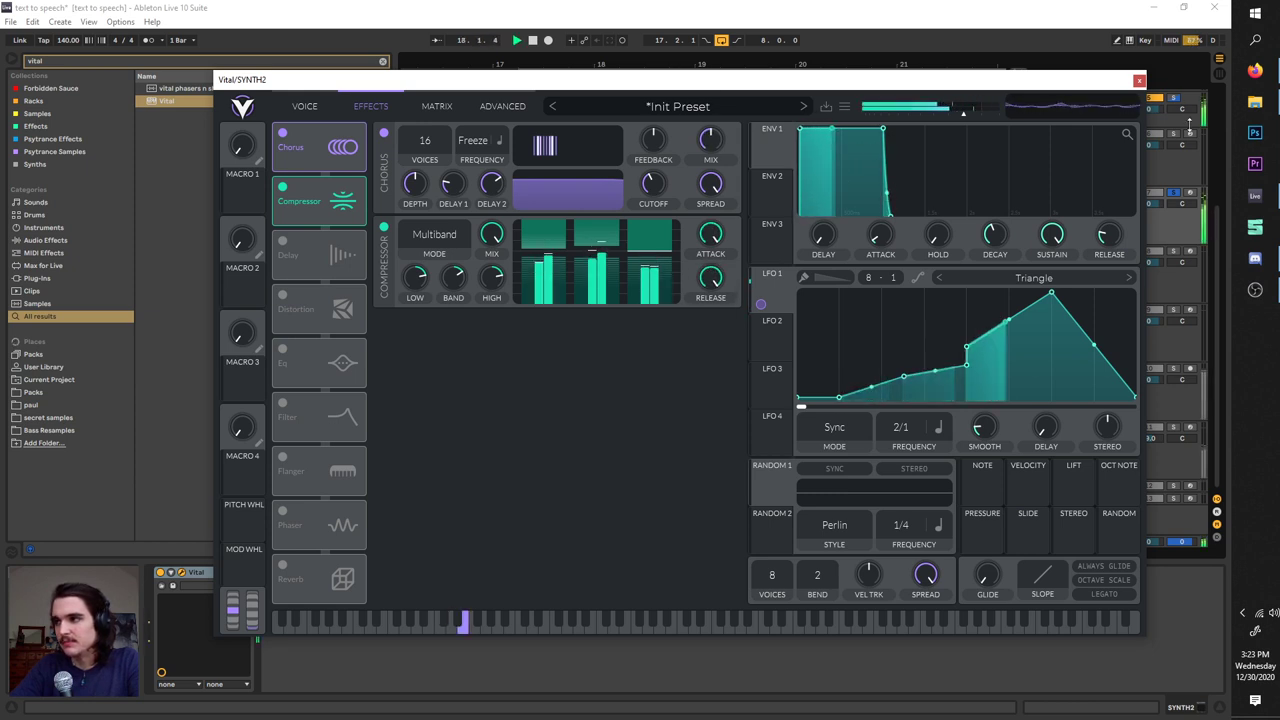
{"action": "left_click", "coordinate": [1174, 194]}
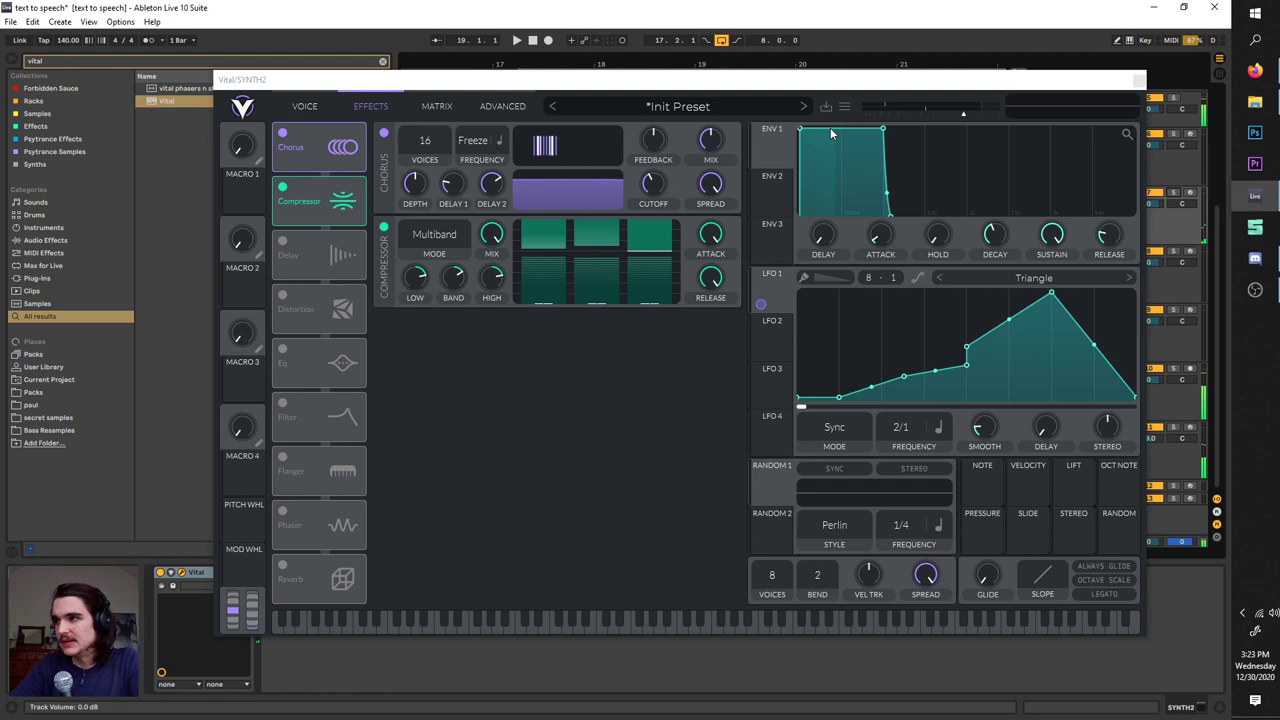
{"action": "key", "text": "ctrl+alt+p"}
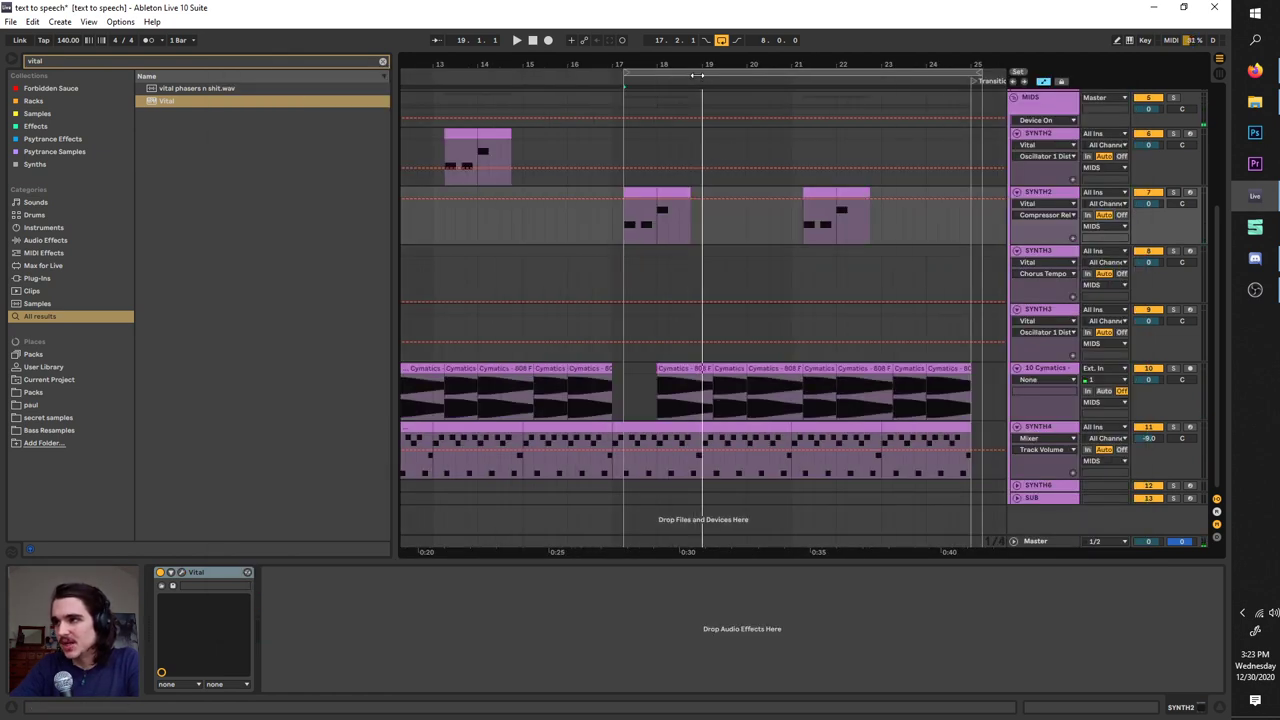
- Play SYNTH2's bars 17–25 section, resetting the play position to bar 17
{"action": "left_click", "coordinate": [698, 75]}
{"action": "key", "text": "space"}
{"action": "scroll", "coordinate": [675, 232], "scroll_direction": "up", "scroll_amount": 2}
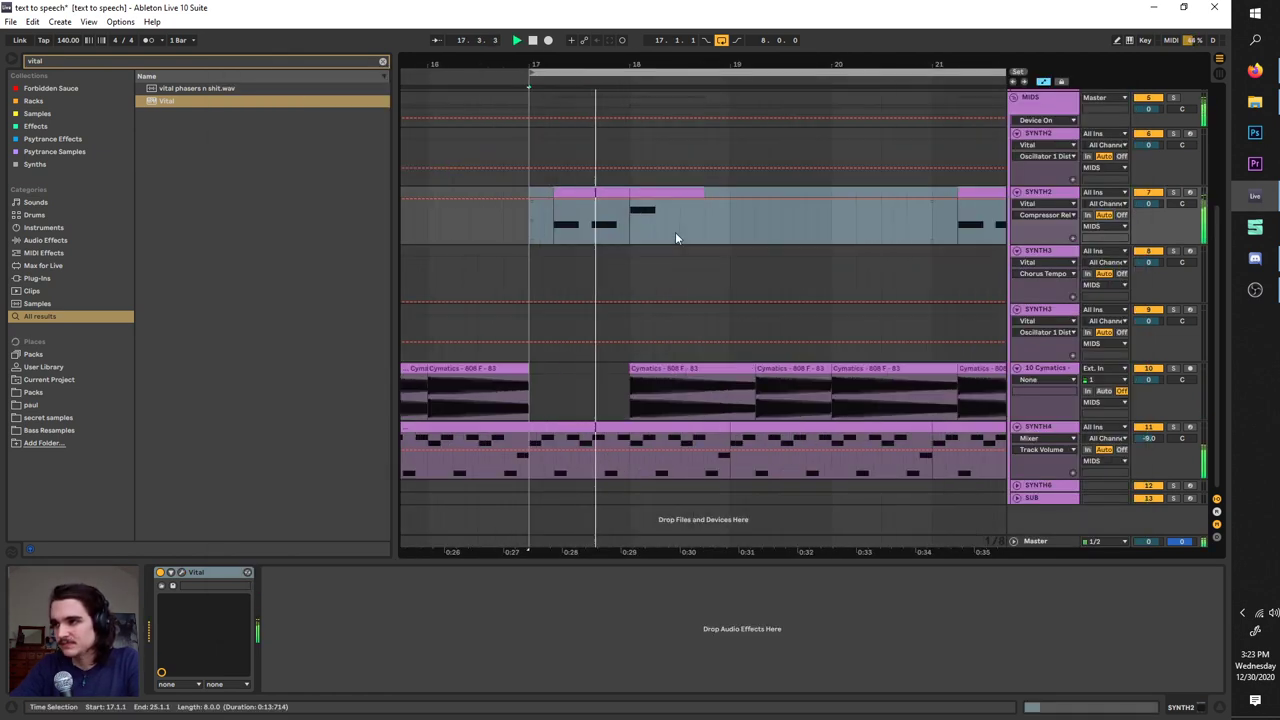
{"action": "scroll", "coordinate": [675, 232], "scroll_direction": "down", "scroll_amount": 1}
{"action": "scroll", "coordinate": [675, 232], "scroll_direction": "down", "scroll_amount": 1}
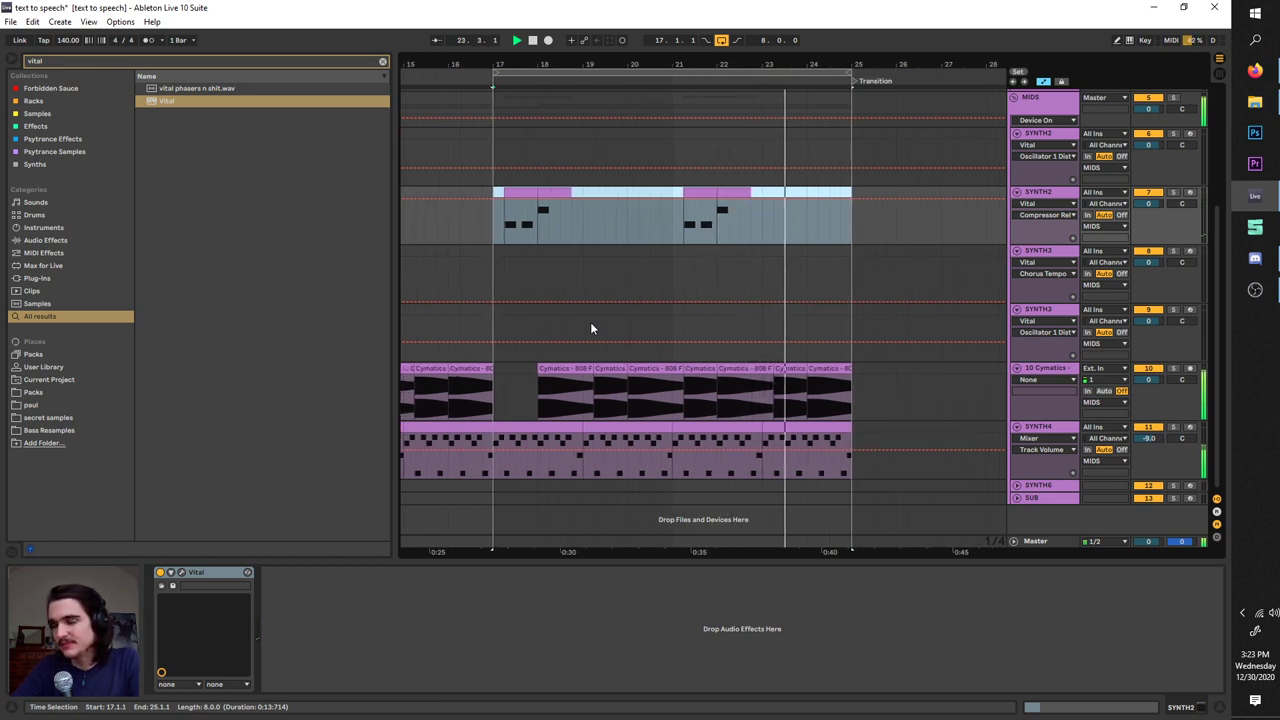
{"action": "left_click", "coordinate": [517, 212]}
{"action": "scroll", "coordinate": [516, 250], "scroll_direction": "up", "scroll_amount": 3, "text": "ctrl"}
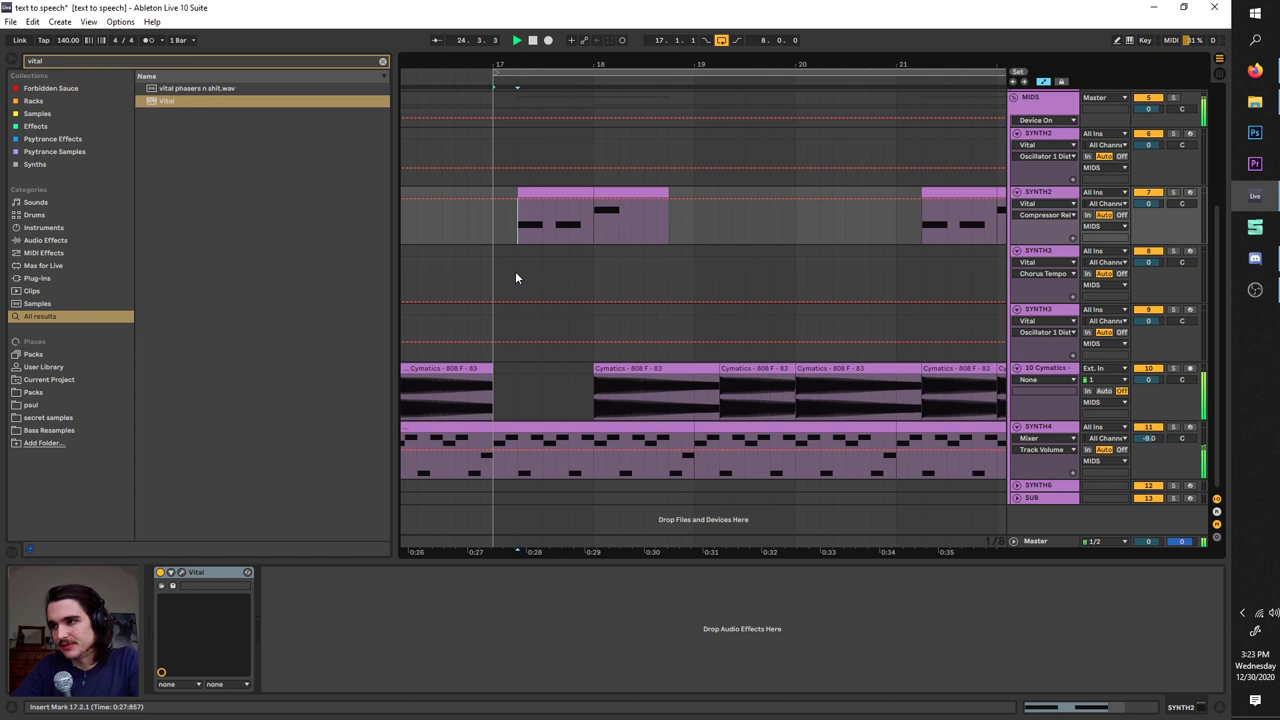
{"action": "scroll", "coordinate": [515, 271], "scroll_direction": "down", "scroll_amount": 3, "text": "ctrl"}
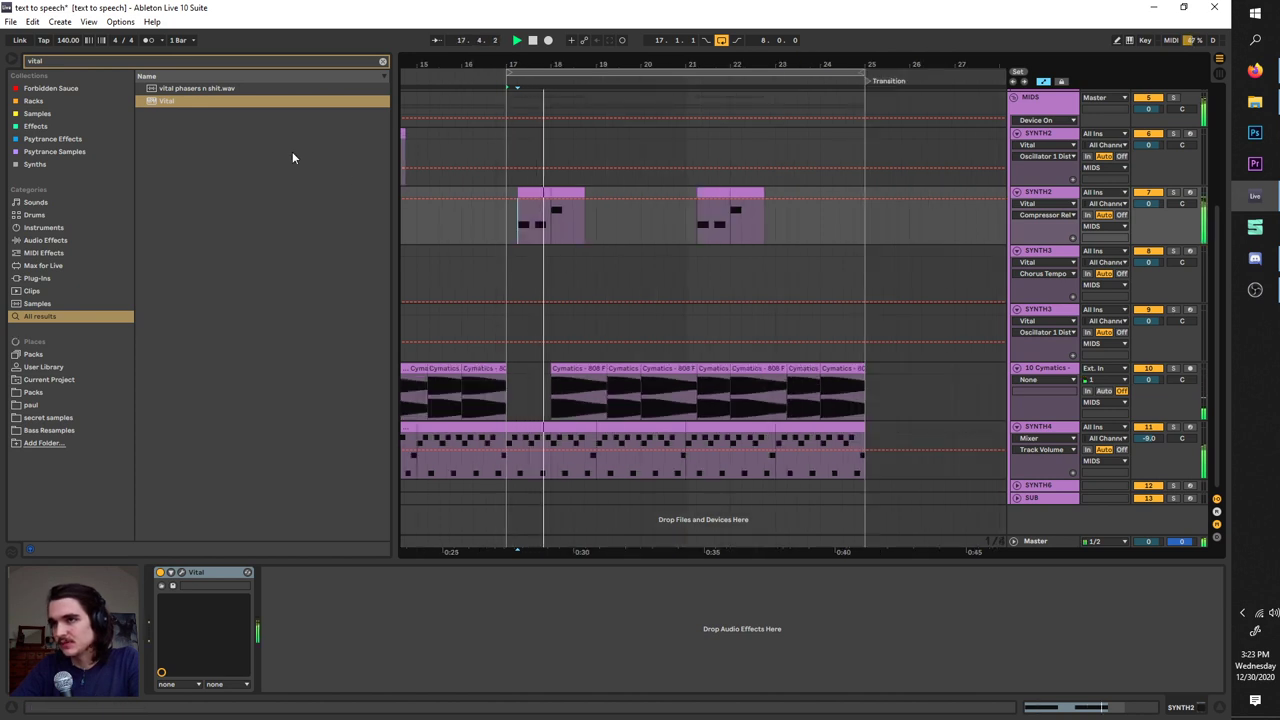
- Search the browser for 'delay' and add Delay after Vital on SYNTH2
{"action": "key", "text": "space"}
{"action": "left_click", "coordinate": [116, 61]}
{"action": "type", "text": "delay"}
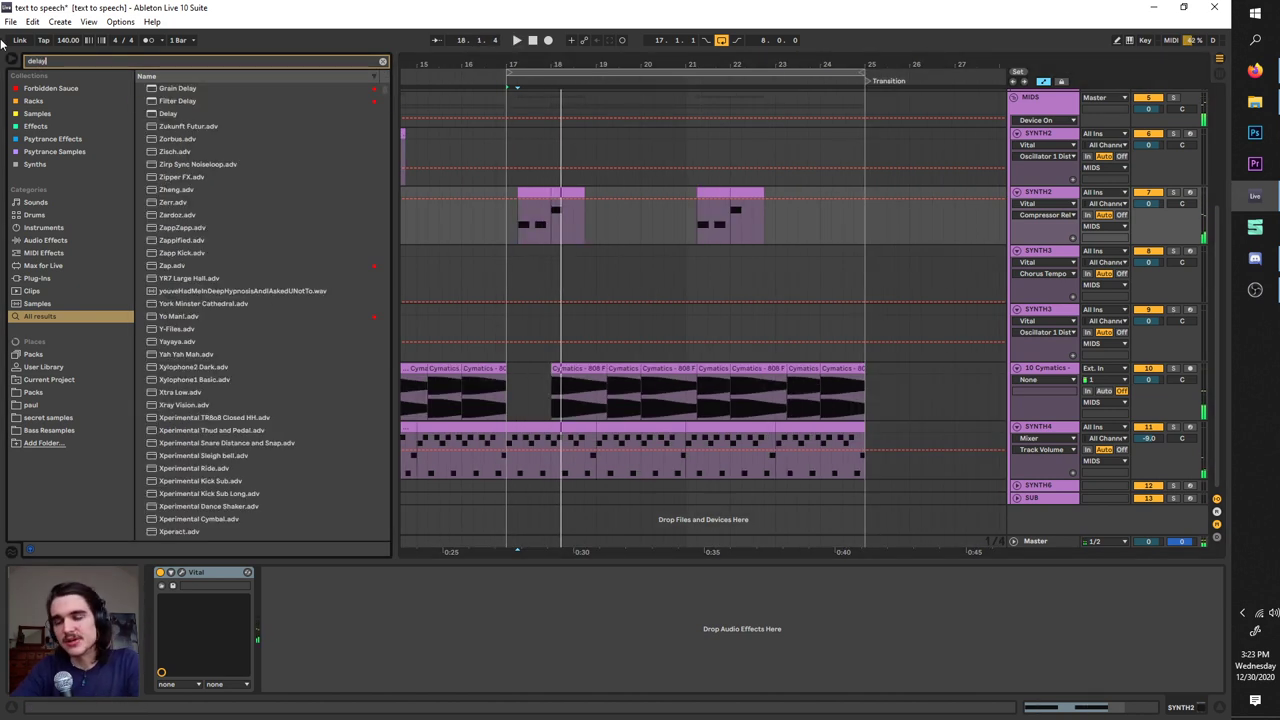
{"action": "left_click", "coordinate": [45, 240]}
{"action": "left_click_drag", "start_coordinate": [168, 126], "coordinate": [363, 655]}
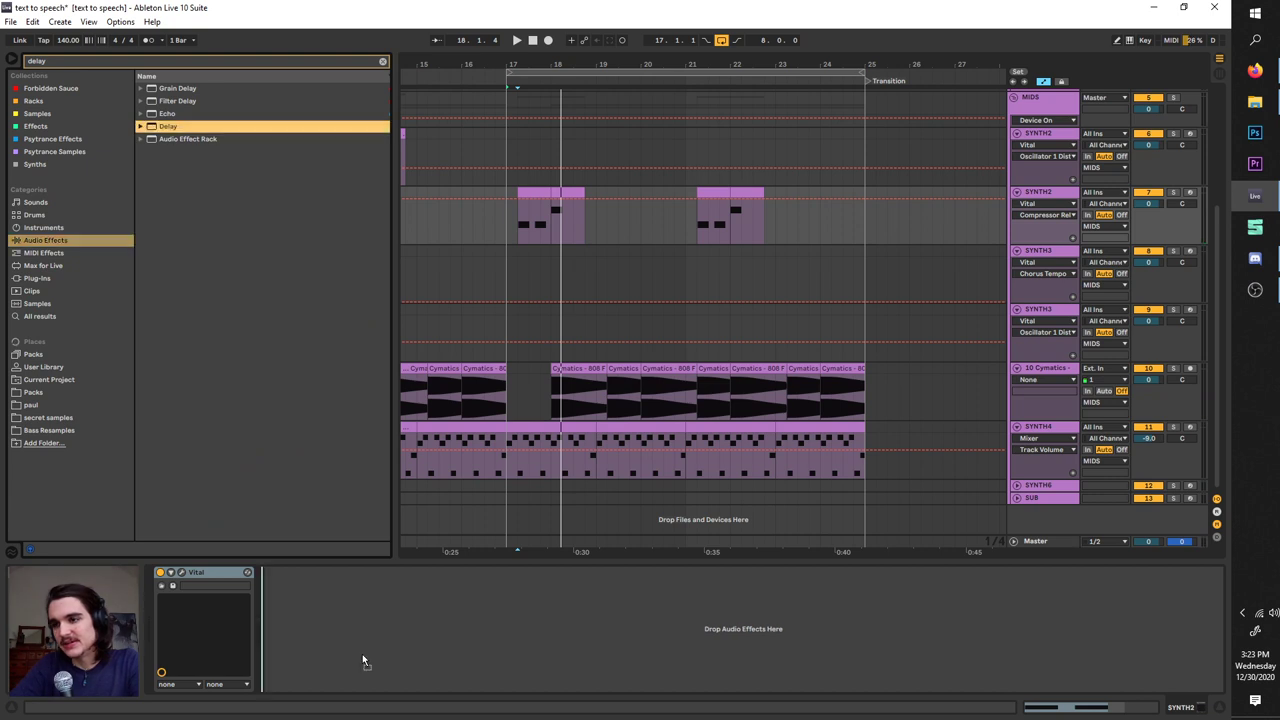
- Raise the Delay's filter frequency and automate it switching on near bar 18
{"action": "left_click_drag", "start_coordinate": [405, 591], "coordinate": [423, 598]}
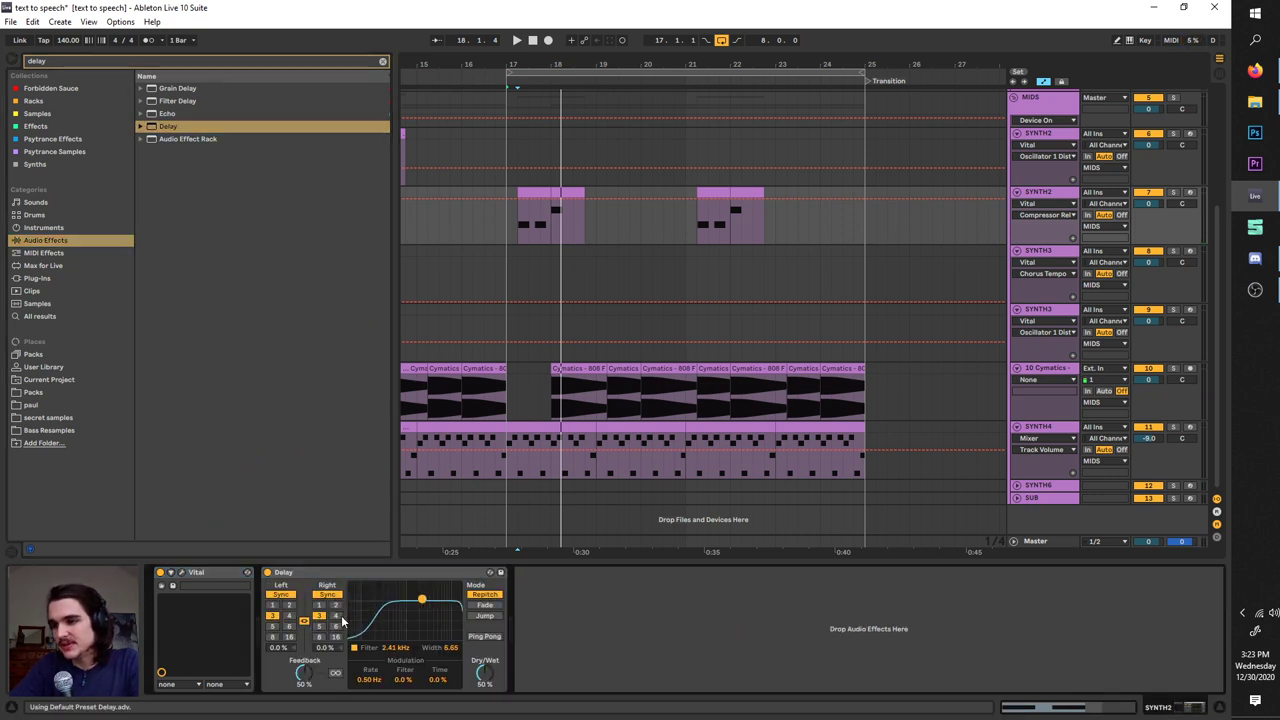
{"action": "left_click", "coordinate": [268, 573]}
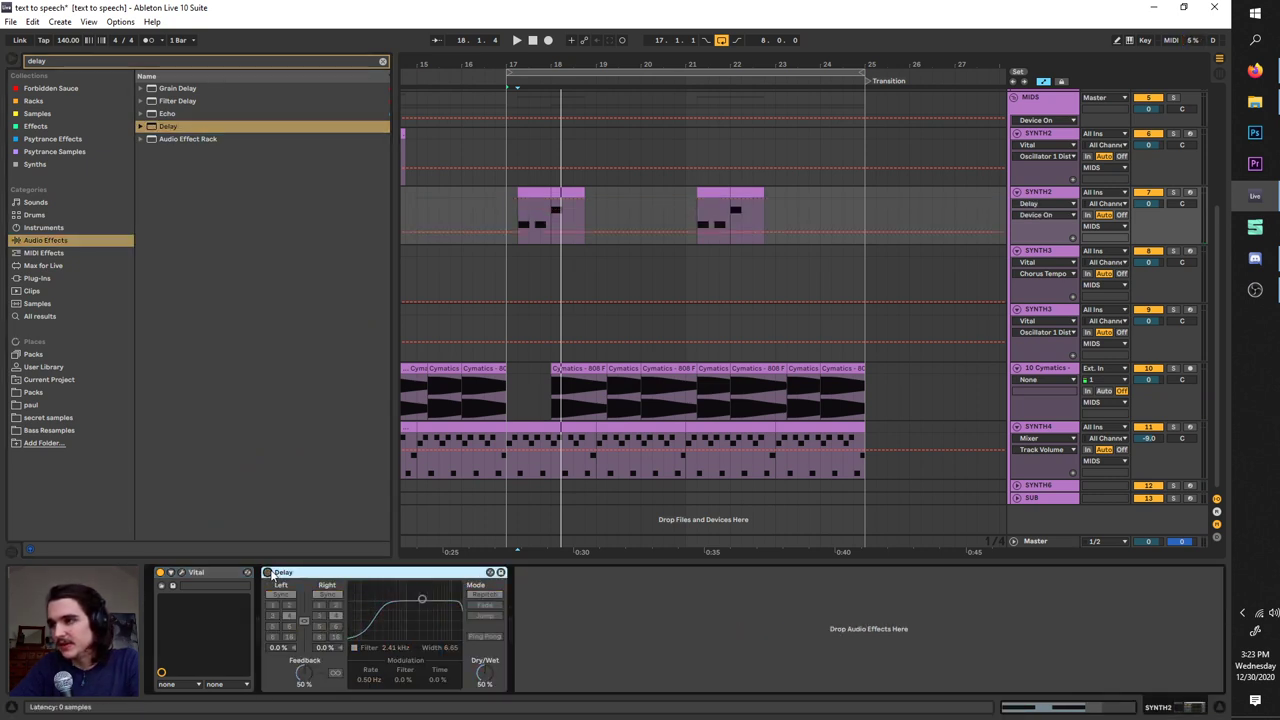
{"action": "left_click_drag", "start_coordinate": [566, 231], "coordinate": [580, 211]}
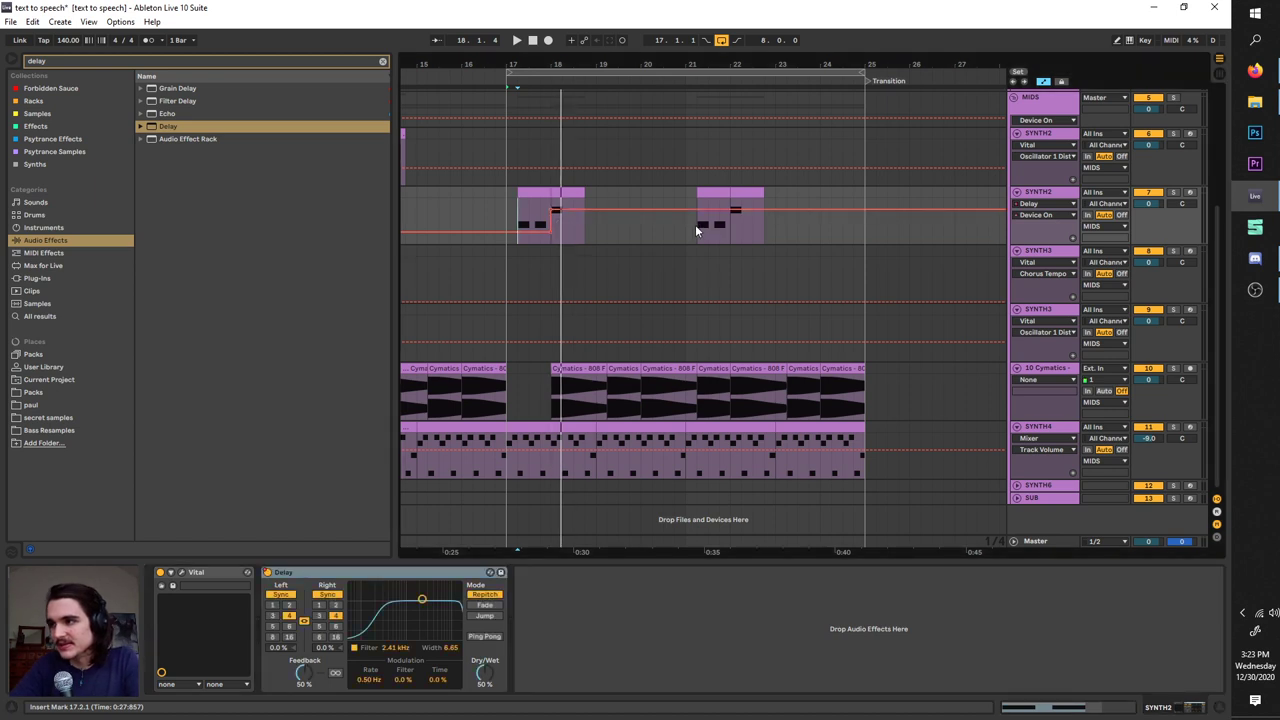
- Duplicate SYNTH2's bars 17–21 into bars 21–25
{"action": "left_click_drag", "start_coordinate": [684, 225], "coordinate": [512, 225]}
{"action": "key", "text": "ctrl+d"}
{"action": "scroll", "coordinate": [565, 200], "scroll_direction": "up", "scroll_amount": 2}
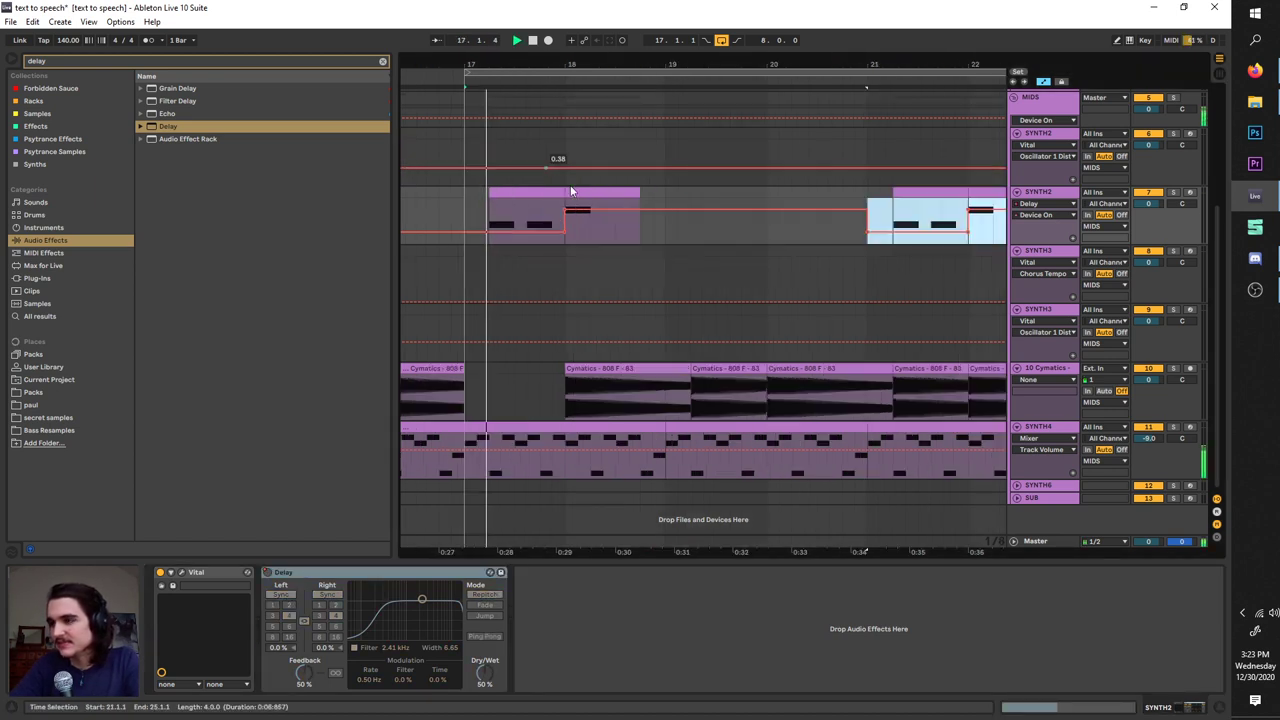
{"action": "scroll", "coordinate": [590, 244], "scroll_direction": "right", "scroll_amount": 2}
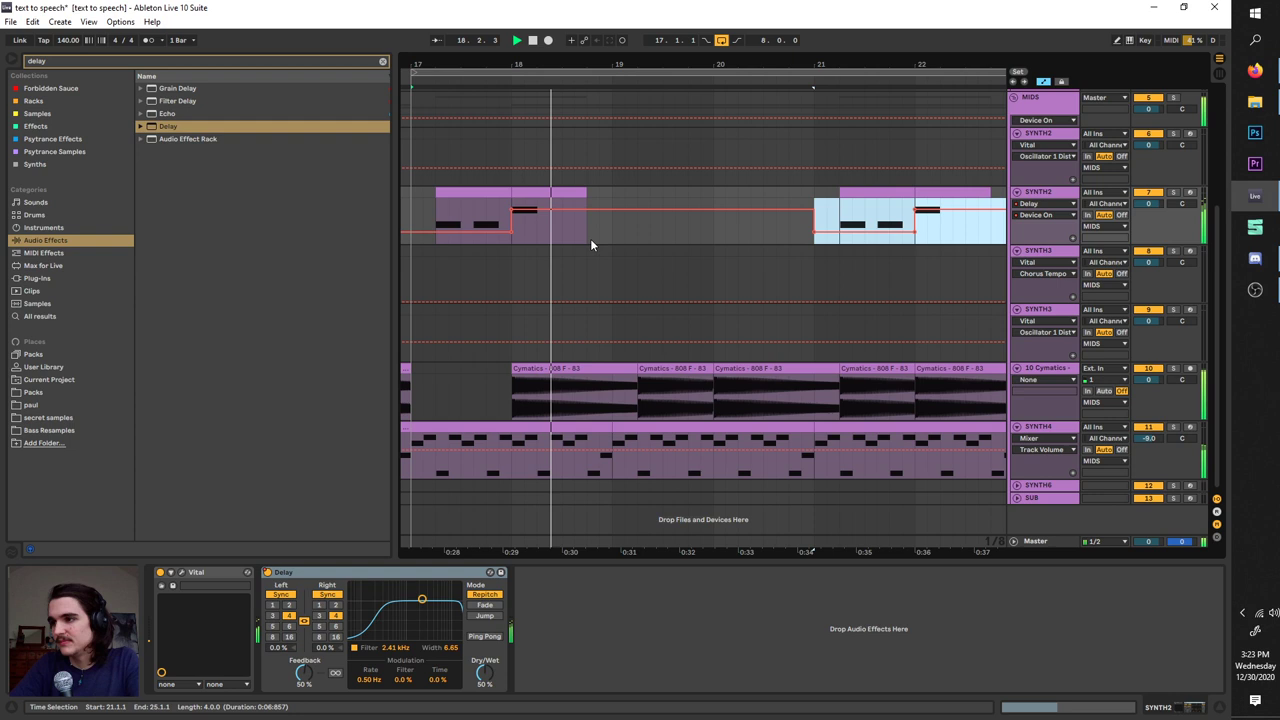
{"action": "scroll", "coordinate": [590, 244], "scroll_direction": "down", "scroll_amount": 1}
{"action": "scroll", "coordinate": [590, 244], "scroll_direction": "down", "scroll_amount": 2}
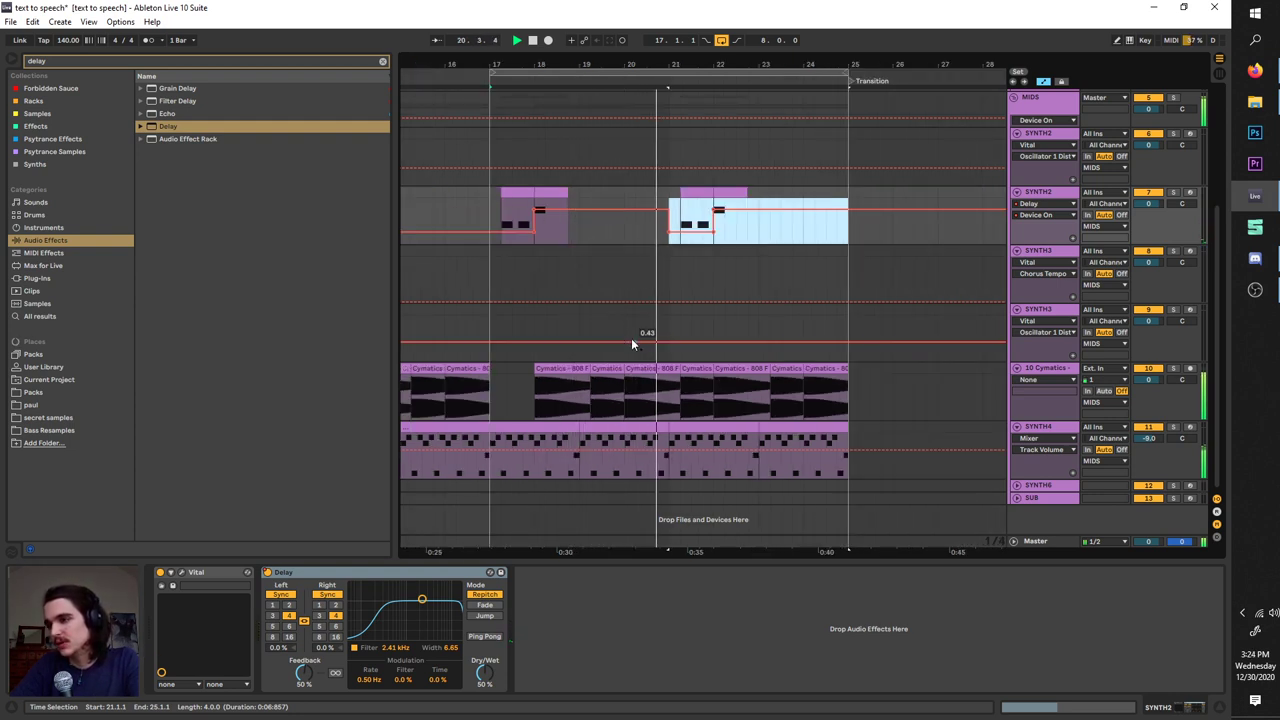
- Open SYNTH4's Vital window and bypass its arpeggiator
{"action": "left_click", "coordinate": [1055, 432]}
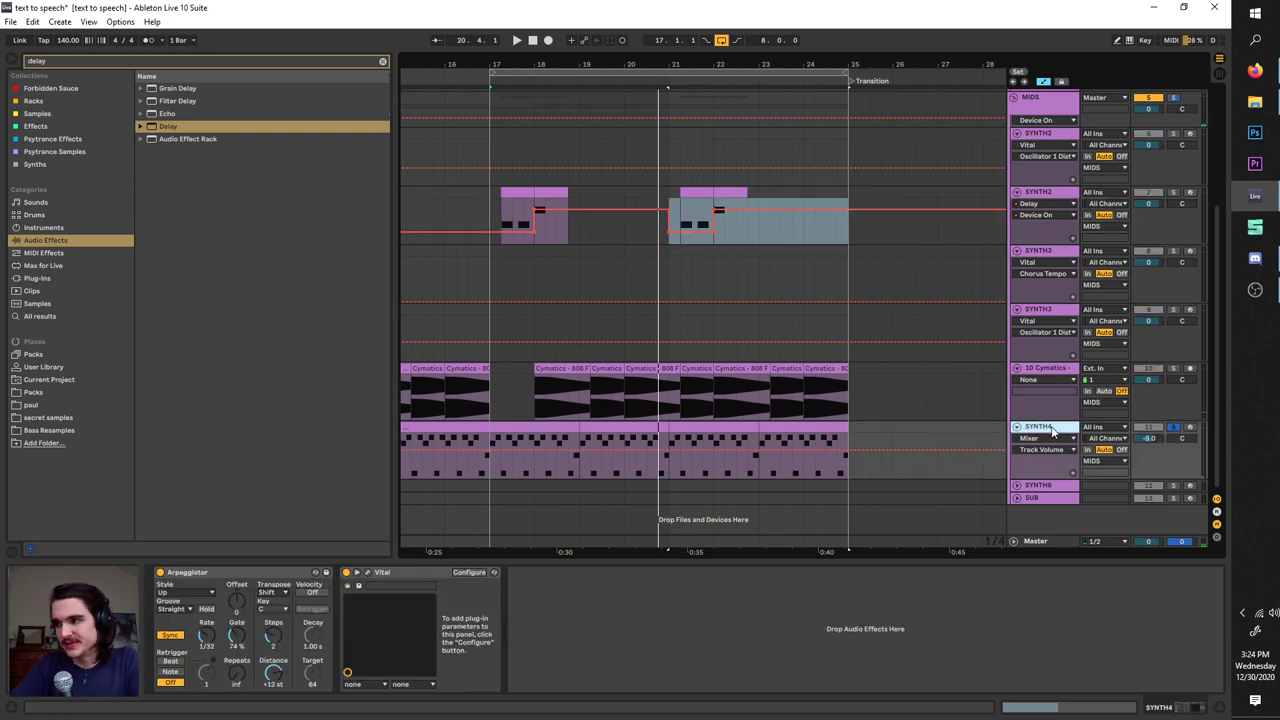
{"action": "left_click", "coordinate": [368, 574]}
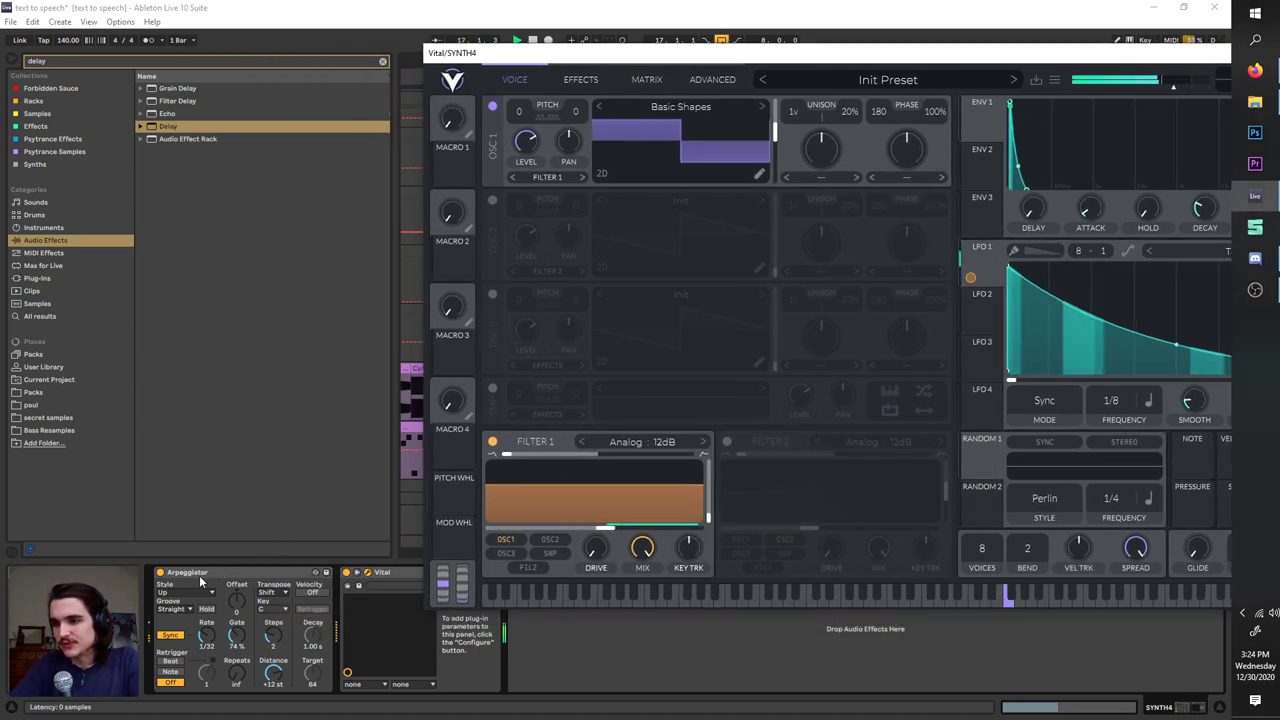
{"action": "left_click", "coordinate": [160, 572]}
{"action": "left_click_drag", "start_coordinate": [557, 49], "coordinate": [296, 53]}
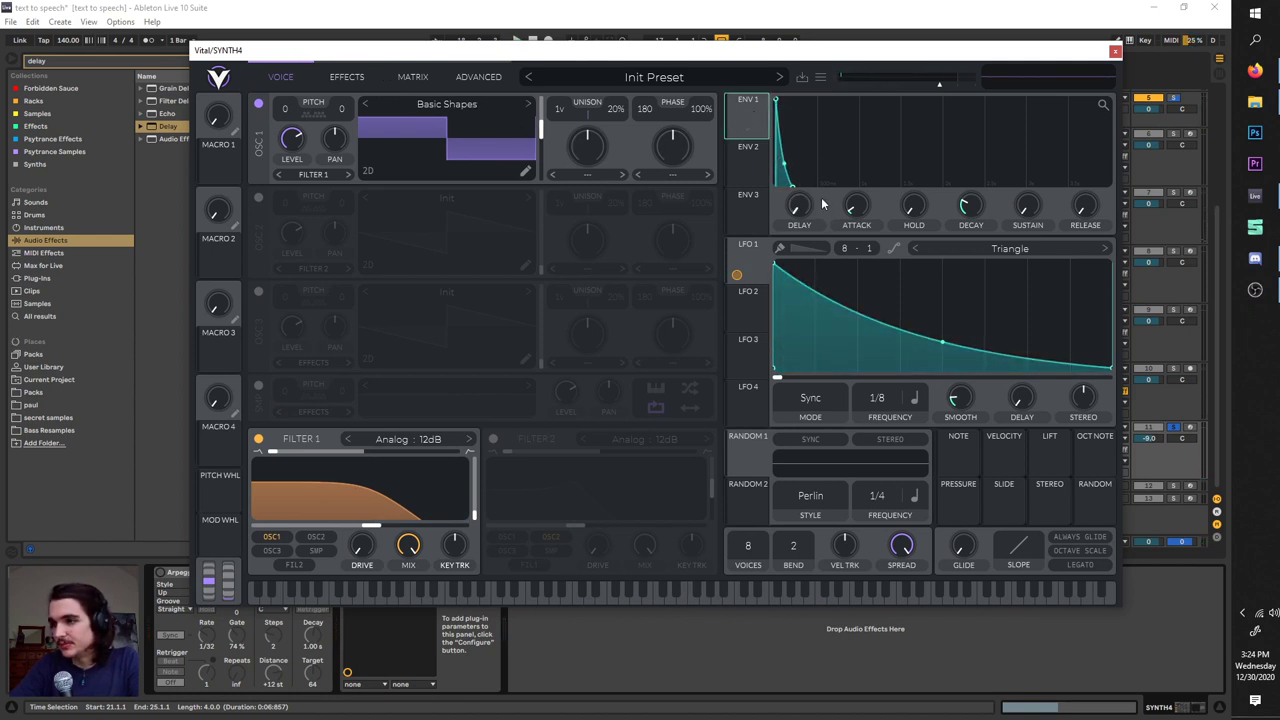
- View LFO 1, audition SYNTH4, and leave Filter 1 switched off
{"action": "left_click", "coordinate": [748, 246]}
{"action": "key", "text": "space"}
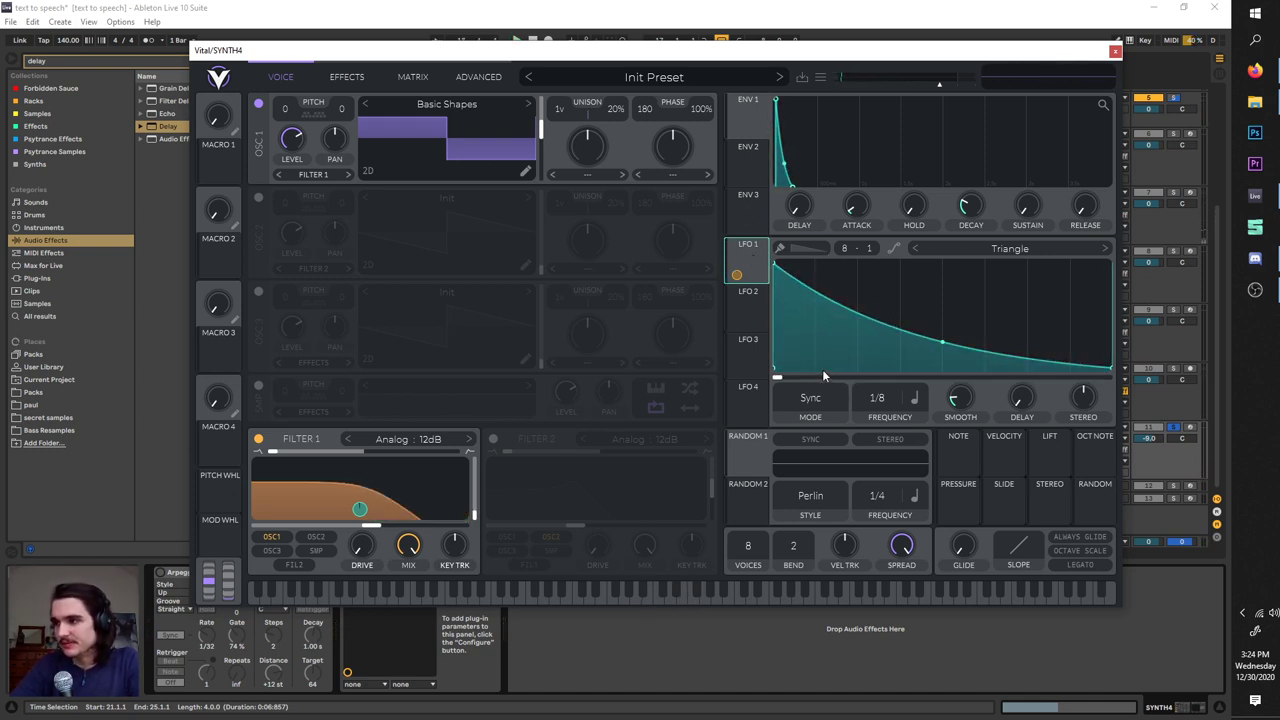
{"action": "left_click", "coordinate": [260, 440]}
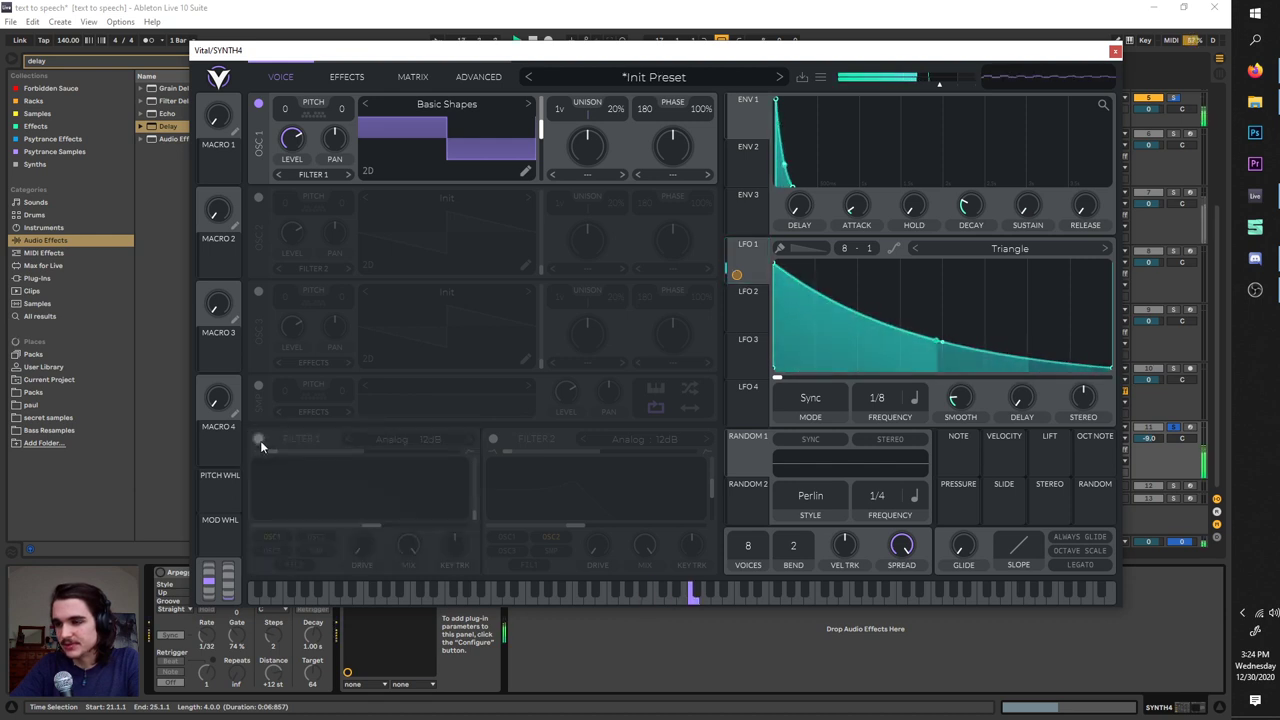
{"action": "left_click", "coordinate": [260, 440]}
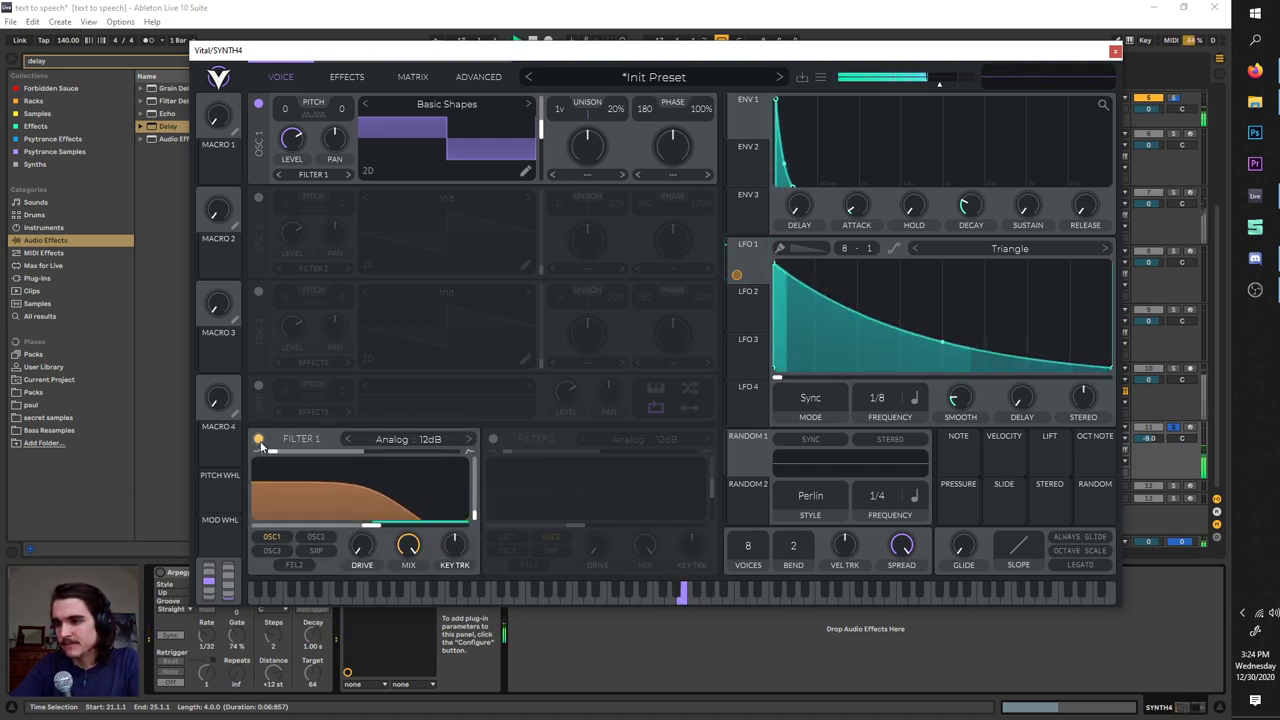
{"action": "left_click", "coordinate": [259, 440]}
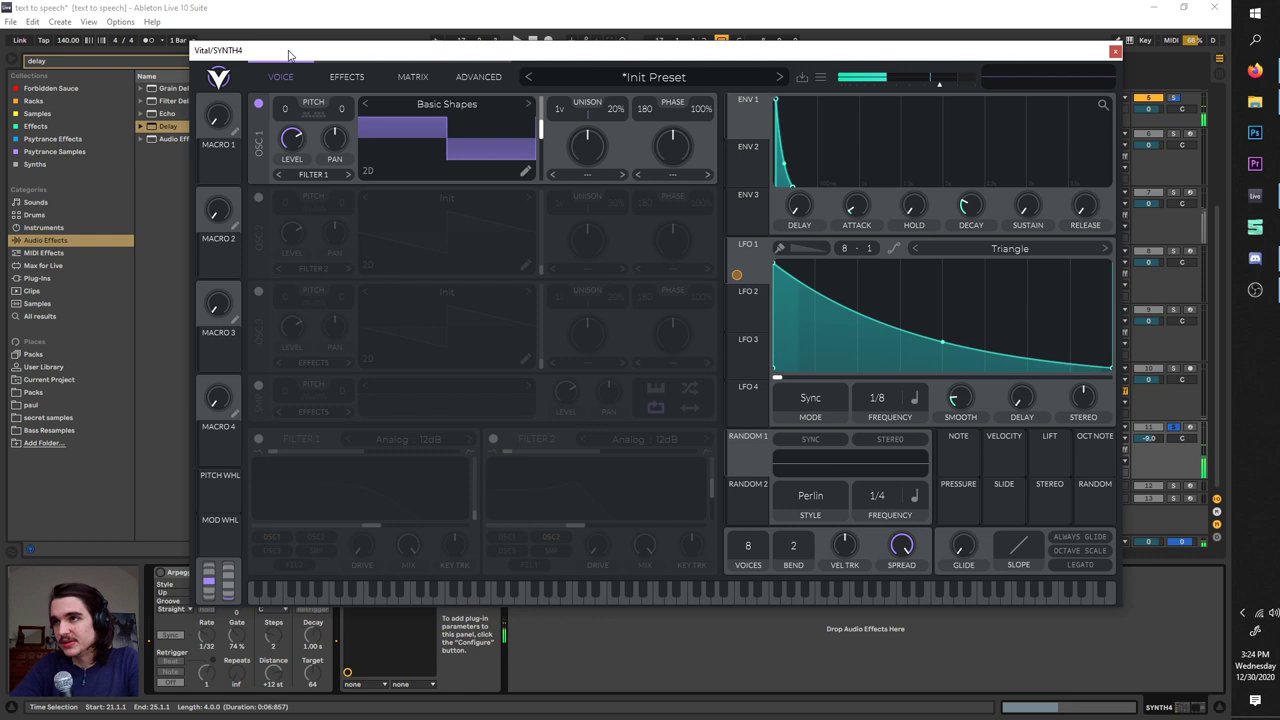
{"action": "left_click_drag", "start_coordinate": [307, 50], "coordinate": [450, 56]}
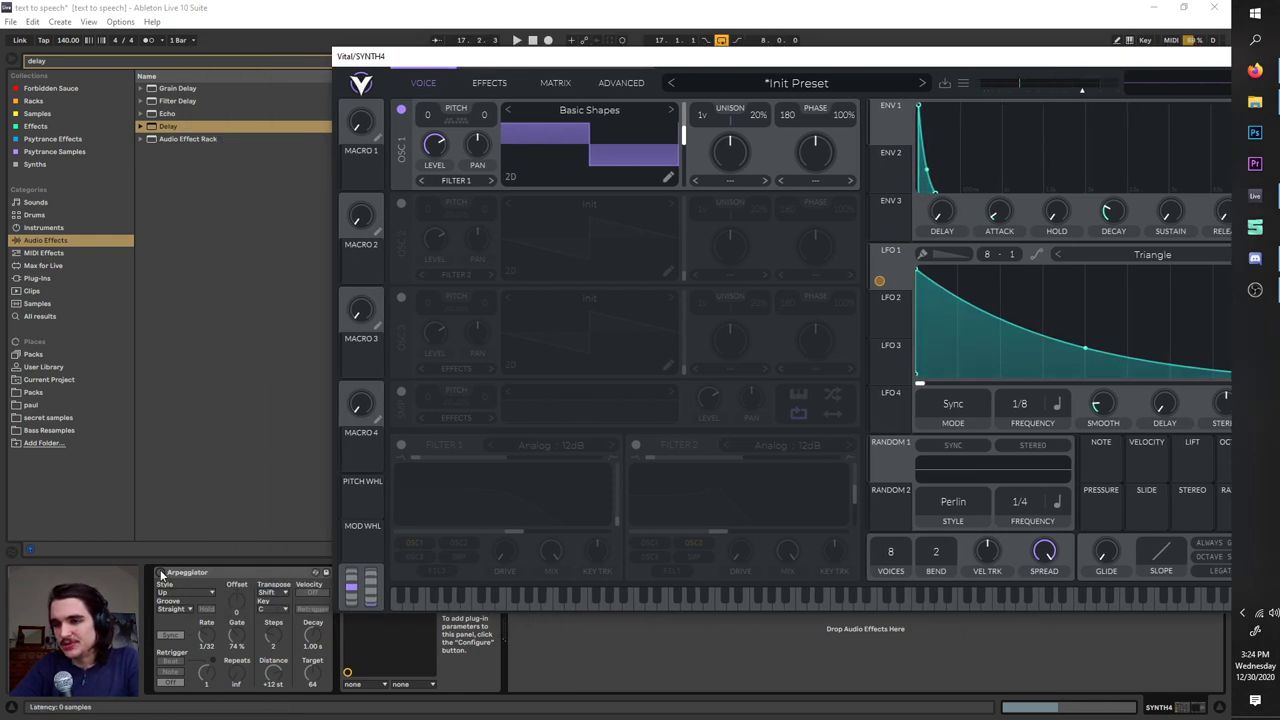
- Re-enable SYNTH4's arpeggiator, audition the arpeggio, then close the Vital window
{"action": "left_click", "coordinate": [161, 573]}
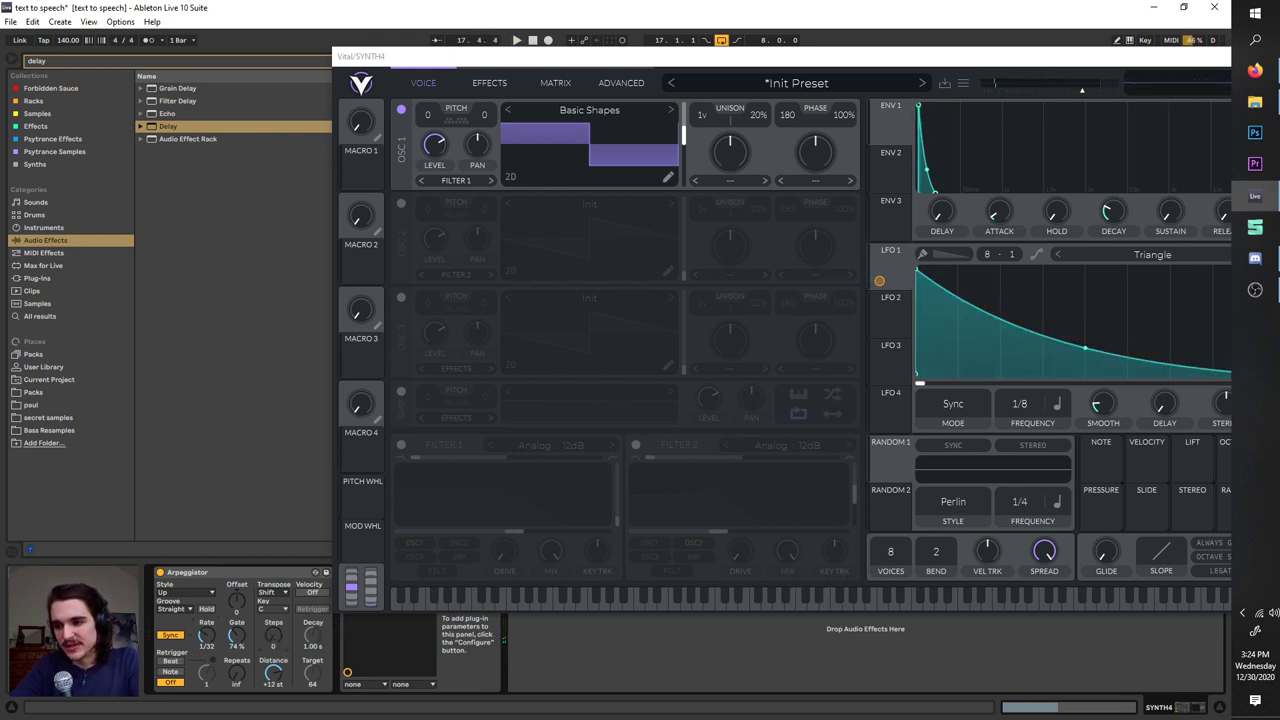
{"action": "key", "text": "space"}
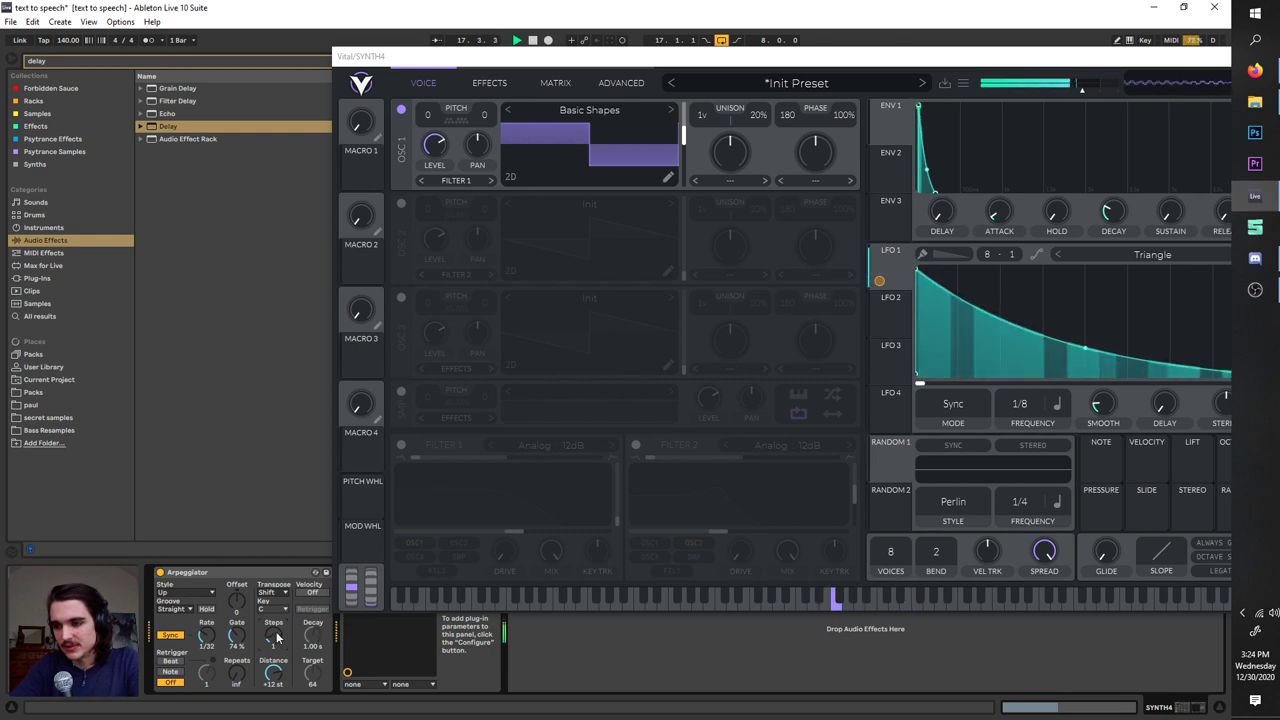
{"action": "key", "text": "space"}
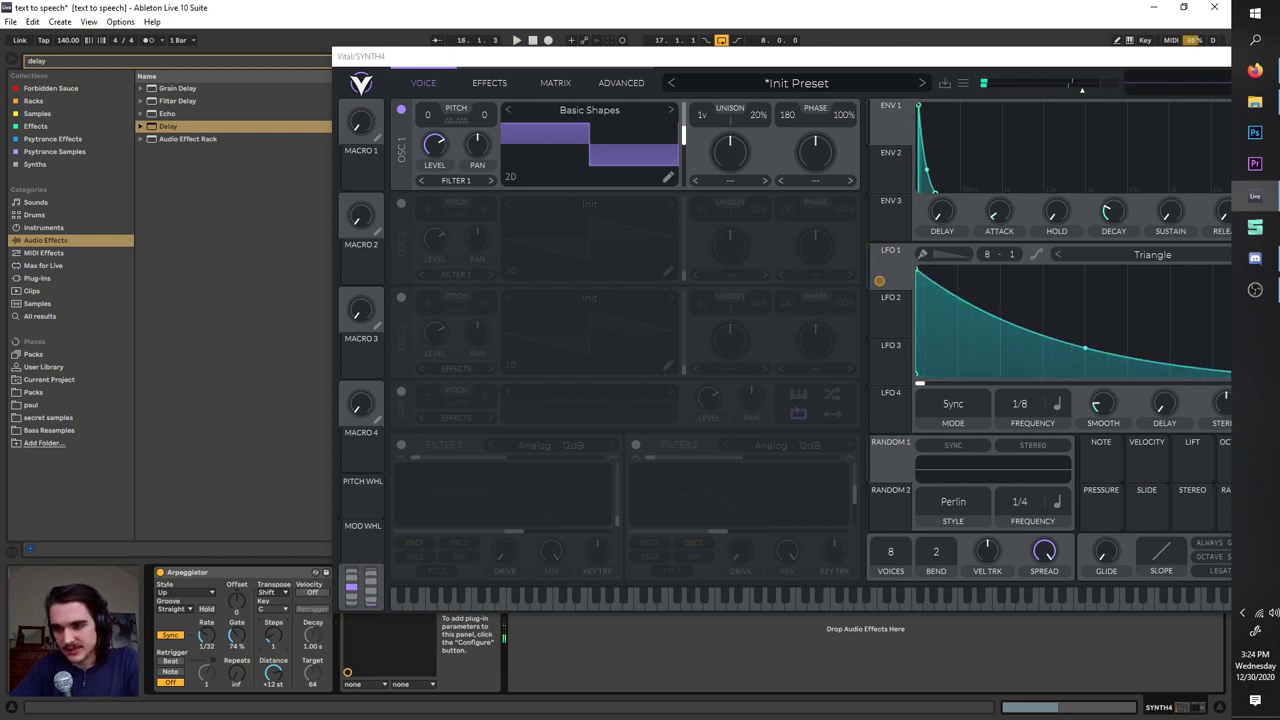
{"action": "key", "text": "space"}
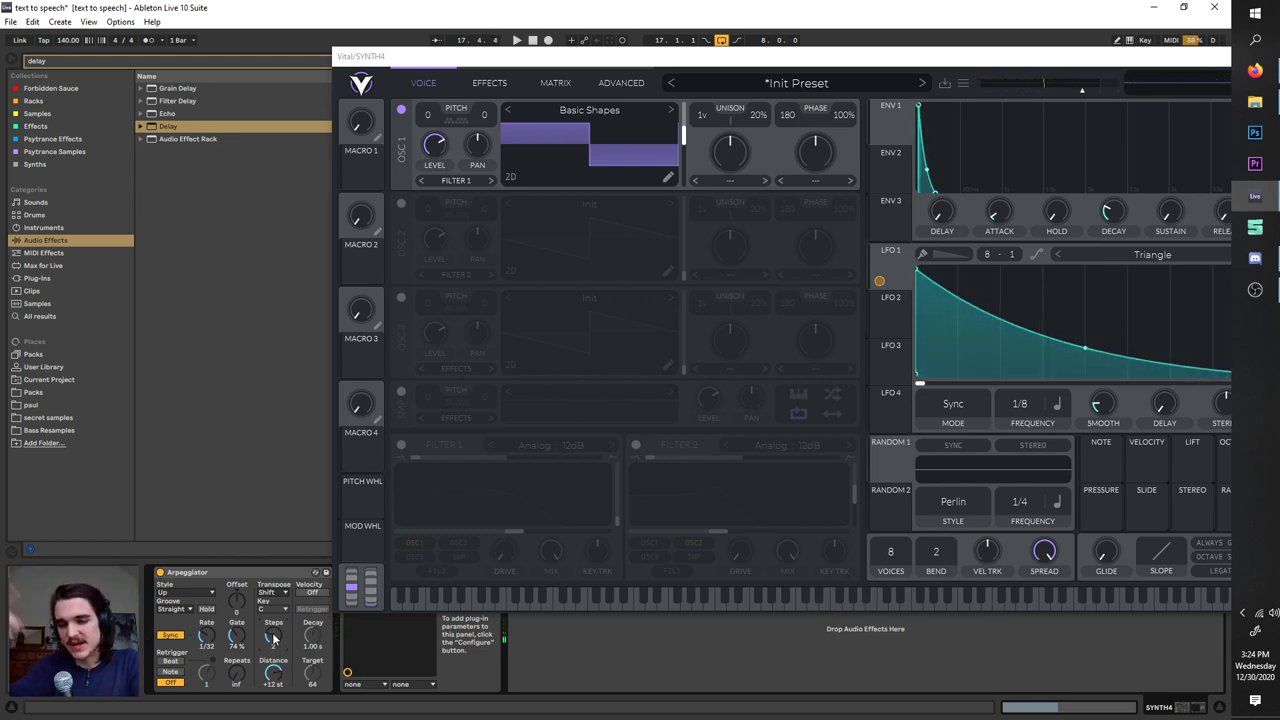
{"action": "key", "text": "space"}
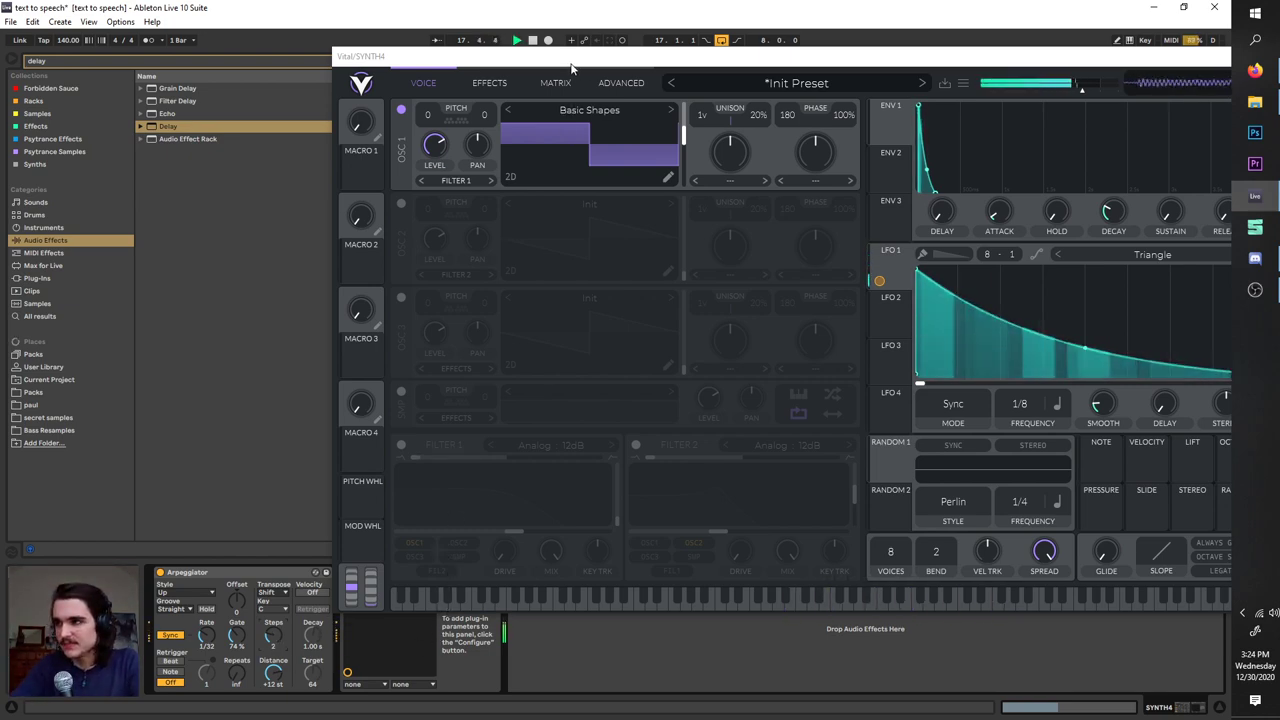
{"action": "left_click_drag", "start_coordinate": [572, 64], "coordinate": [399, 85]}
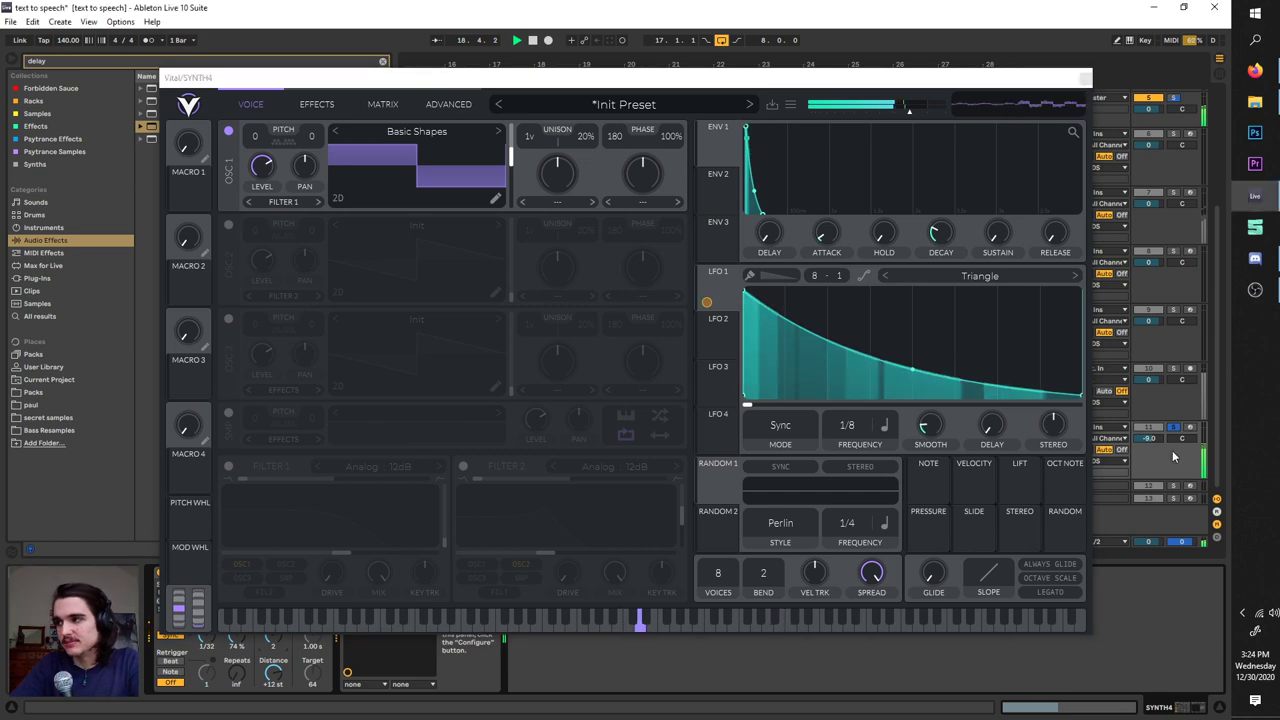
{"action": "key", "text": "ctrl+alt+p"}
- Select the SYNTH2 lane to show its Vital and Delay devices, and stop playback
{"action": "scroll", "coordinate": [651, 371], "scroll_direction": "up", "scroll_amount": 2}
{"action": "scroll", "coordinate": [686, 371], "scroll_direction": "up", "scroll_amount": 2}
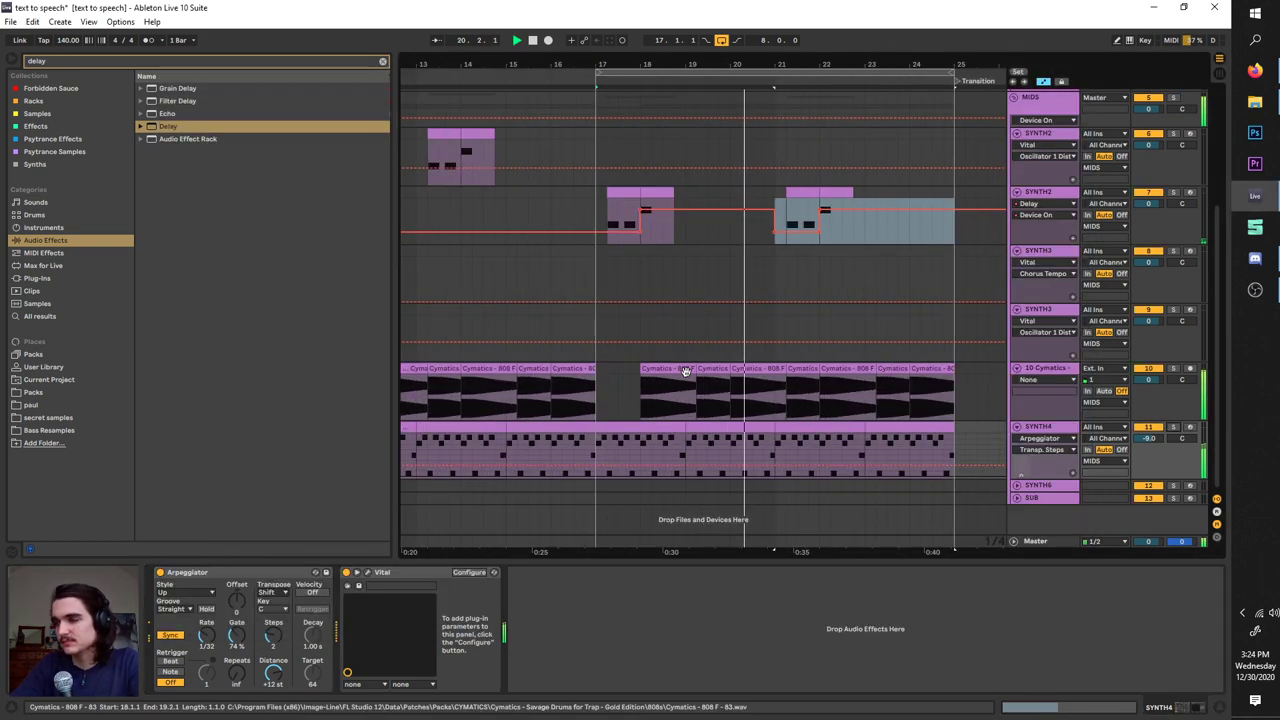
{"action": "scroll", "coordinate": [686, 371], "scroll_direction": "right", "scroll_amount": 2}
{"action": "scroll", "coordinate": [688, 360], "scroll_direction": "right", "scroll_amount": 1}
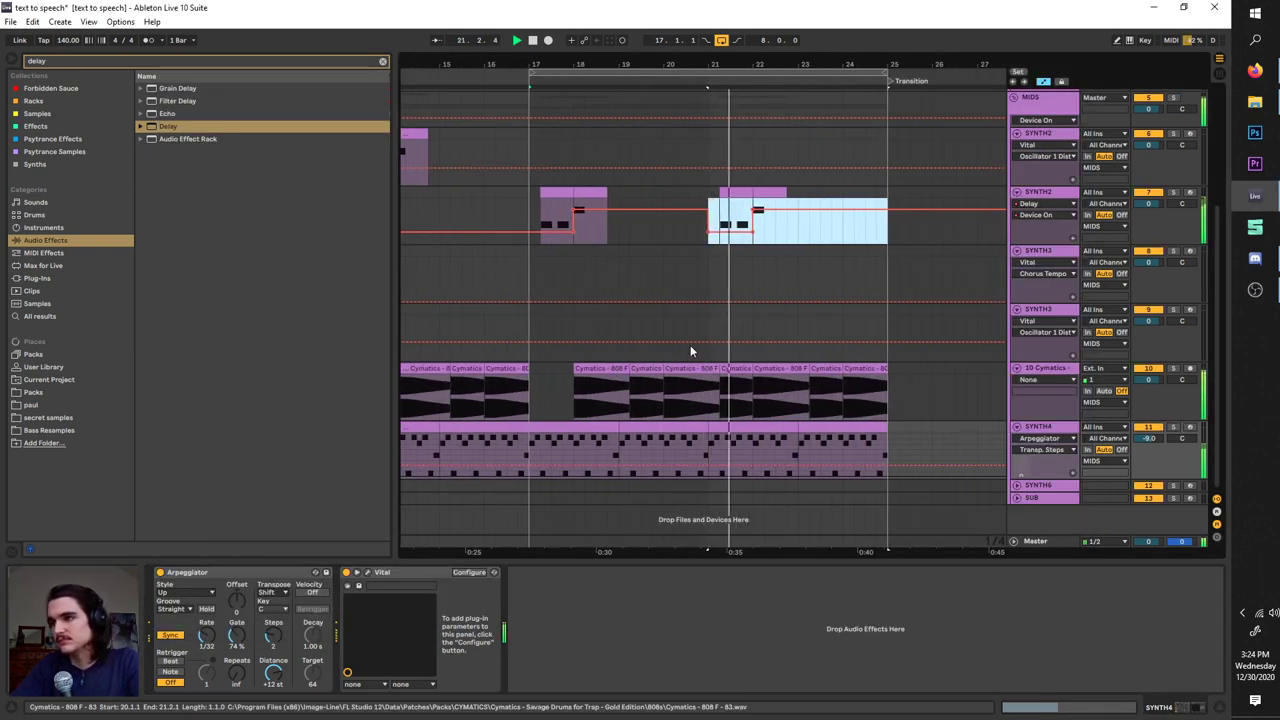
{"action": "left_click", "coordinate": [712, 222]}
{"action": "scroll", "coordinate": [690, 272], "scroll_direction": "up", "scroll_amount": 3}
{"action": "scroll", "coordinate": [690, 272], "scroll_direction": "up", "scroll_amount": 1}
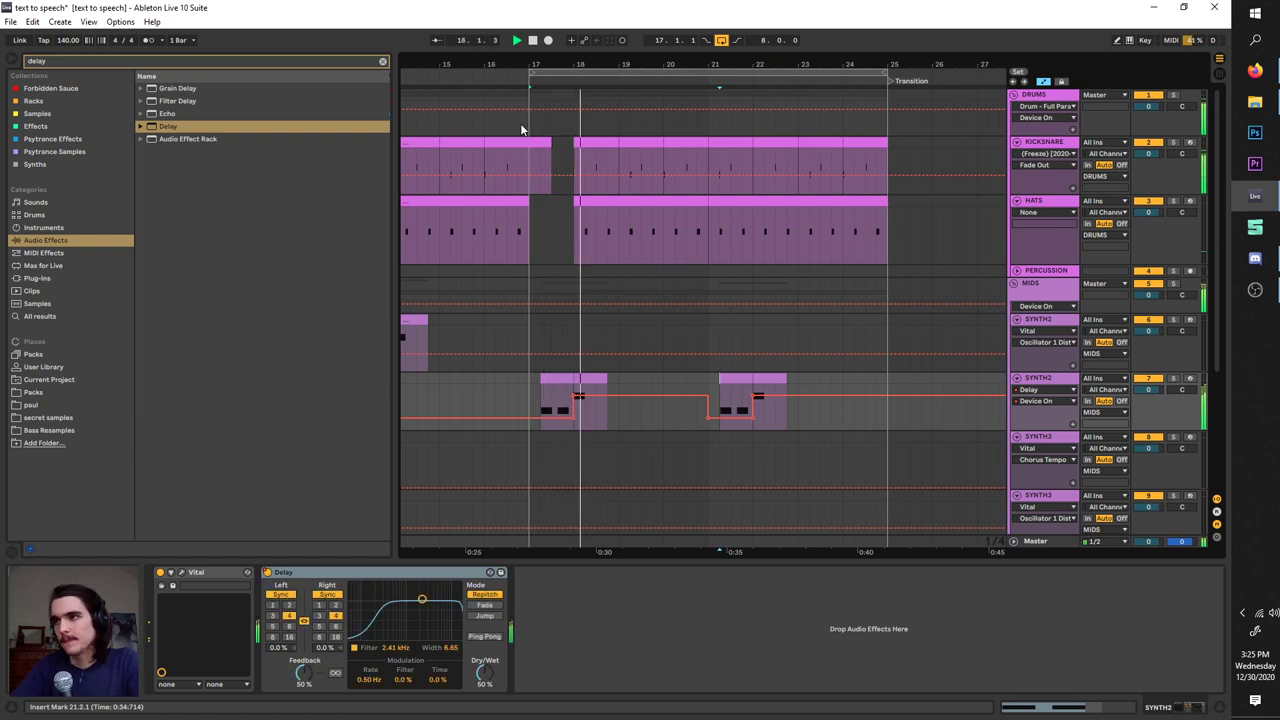
{"action": "key", "text": "space"}
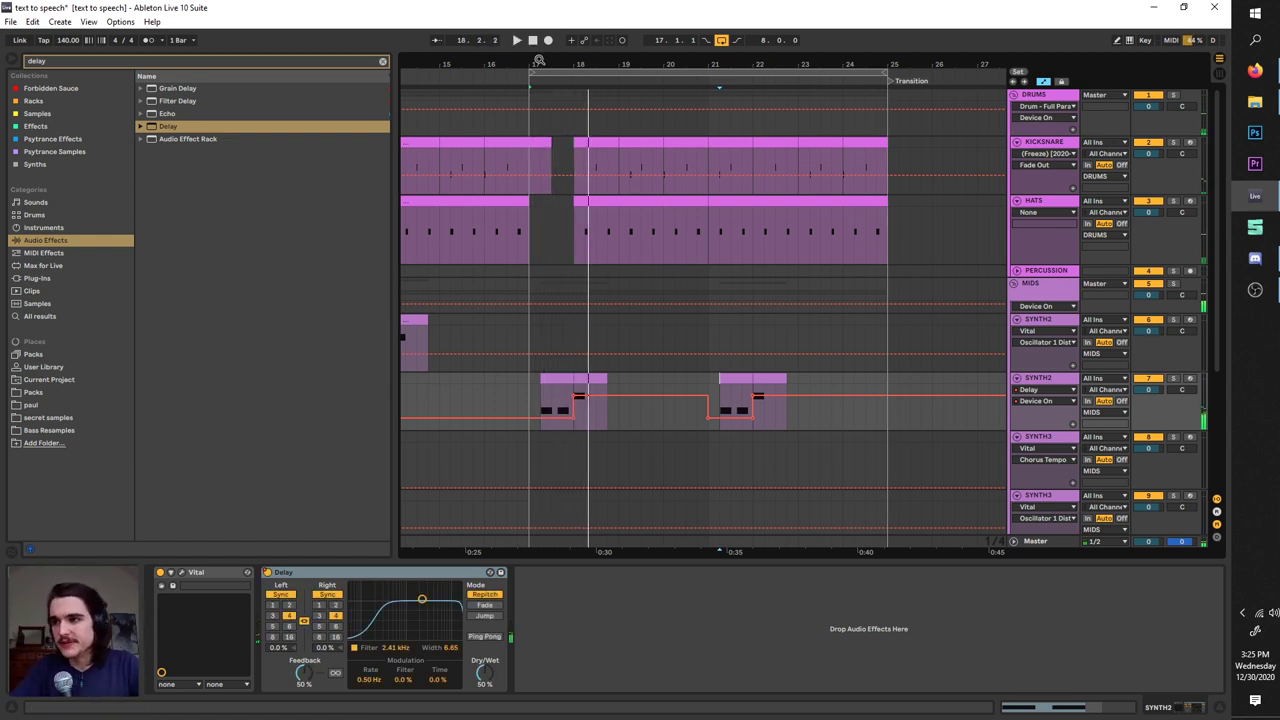
{"action": "scroll", "coordinate": [860, 273], "scroll_direction": "down", "scroll_amount": 2}
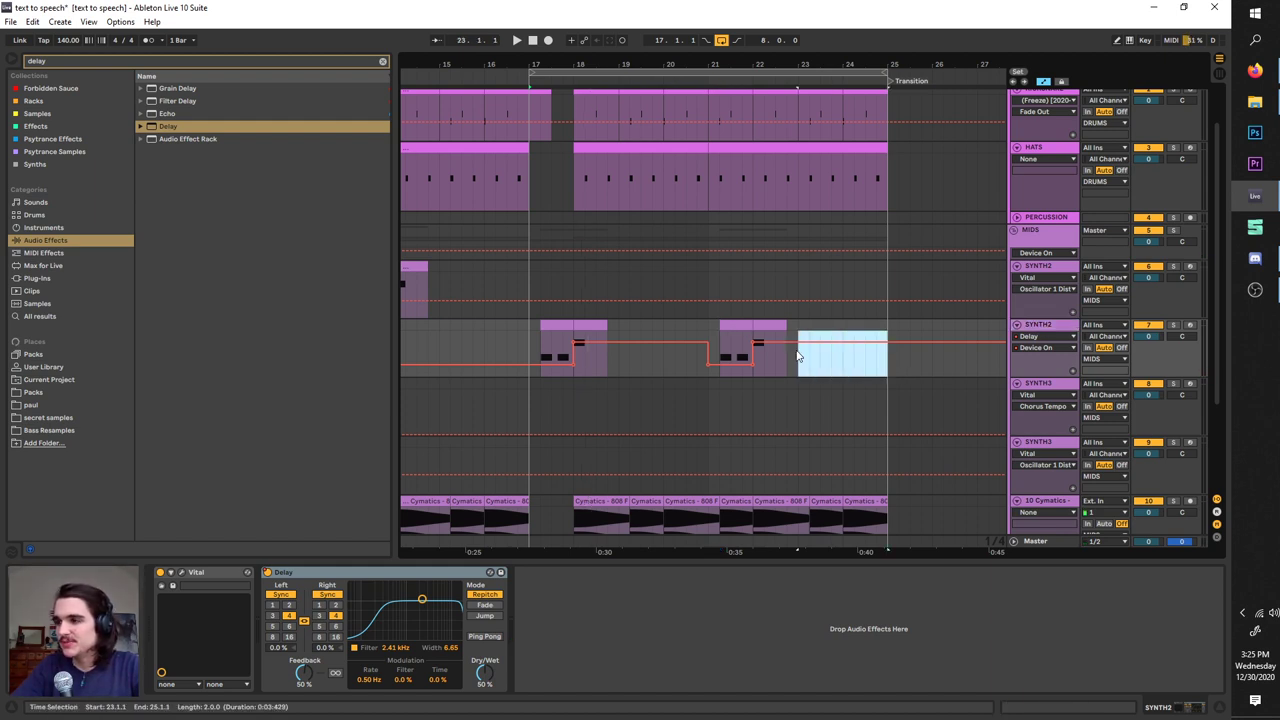
- Select bars 17–25 on SYNTH2, leaving the insert mark at bar 25
{"action": "mouse_move", "coordinate": [888, 364]}
{"action": "left_mouse_down"}
{"action": "mouse_move", "coordinate": [529, 333]}
{"action": "mouse_move", "coordinate": [888, 321]}
{"action": "mouse_move", "coordinate": [524, 332]}
{"action": "mouse_move", "coordinate": [880, 326]}
{"action": "left_mouse_up"}
{"action": "left_click", "coordinate": [526, 327]}
{"action": "left_click", "coordinate": [886, 328]}
{"action": "left_click", "coordinate": [532, 327]}
{"action": "left_click", "coordinate": [888, 323]}
{"action": "left_click", "coordinate": [525, 326]}
{"action": "left_click", "coordinate": [885, 333]}
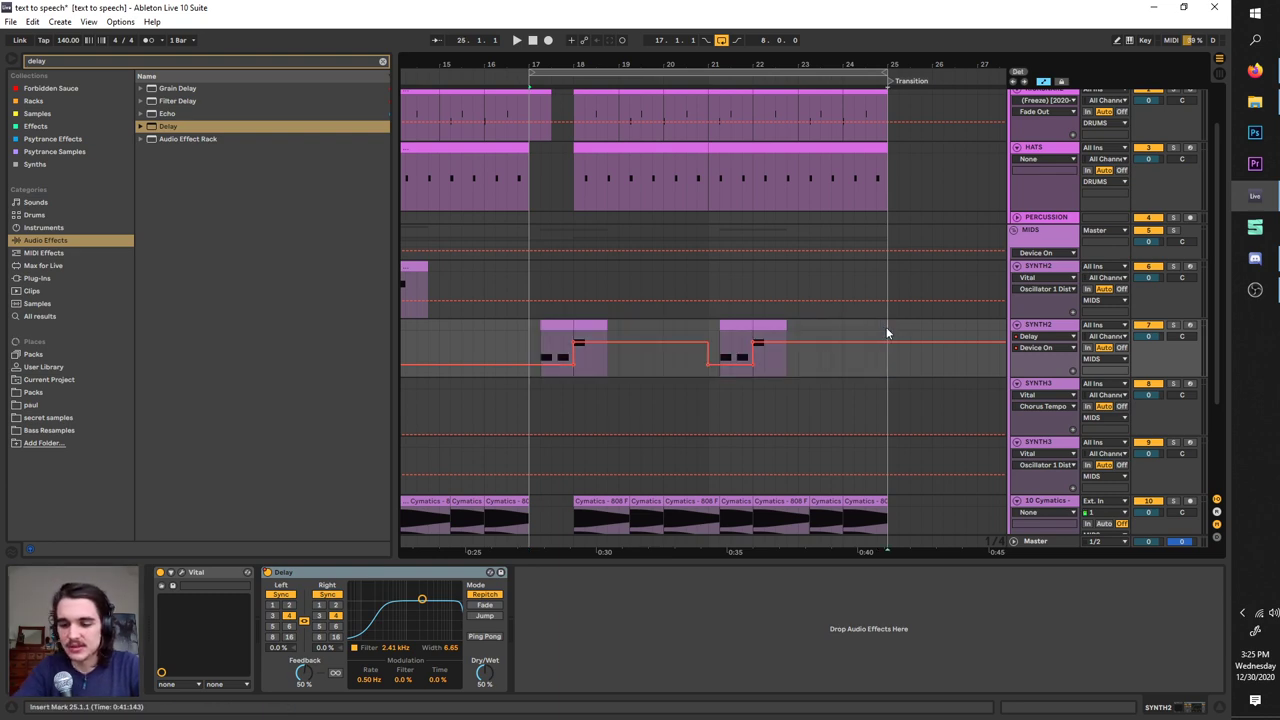